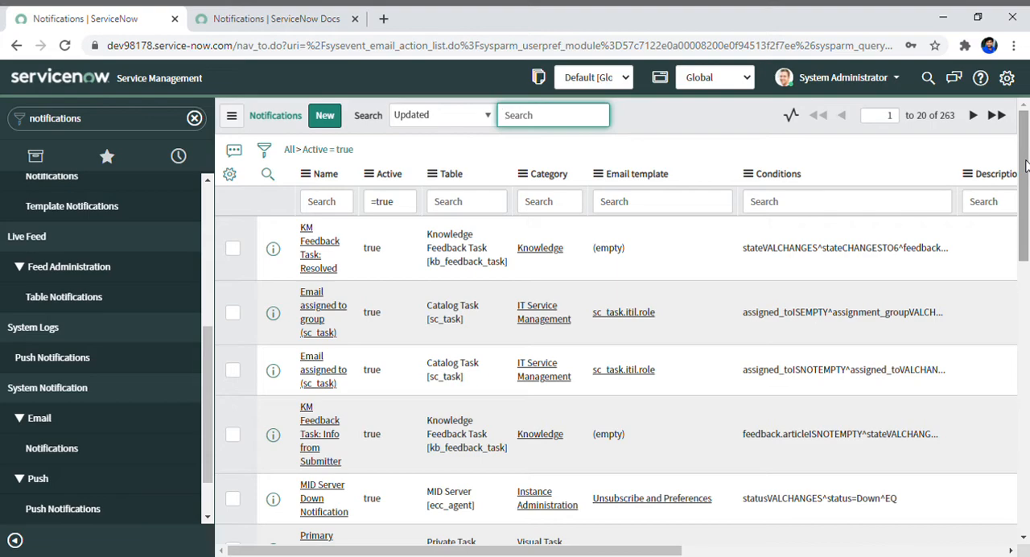
# Close the Notifications documentation page and start a new notification record from the Notifications list.
pyautogui.click(273, 19)
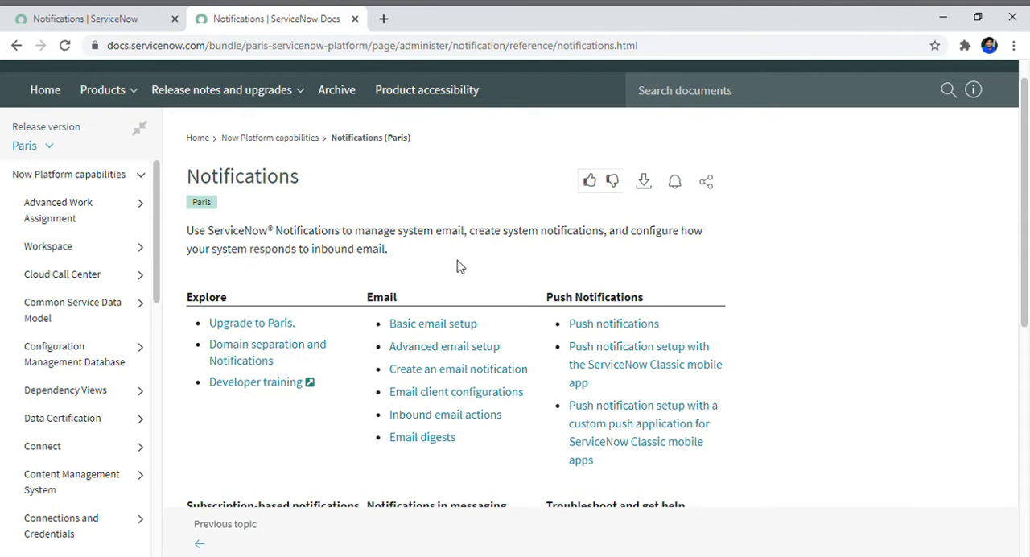
pyautogui.click(354, 20)
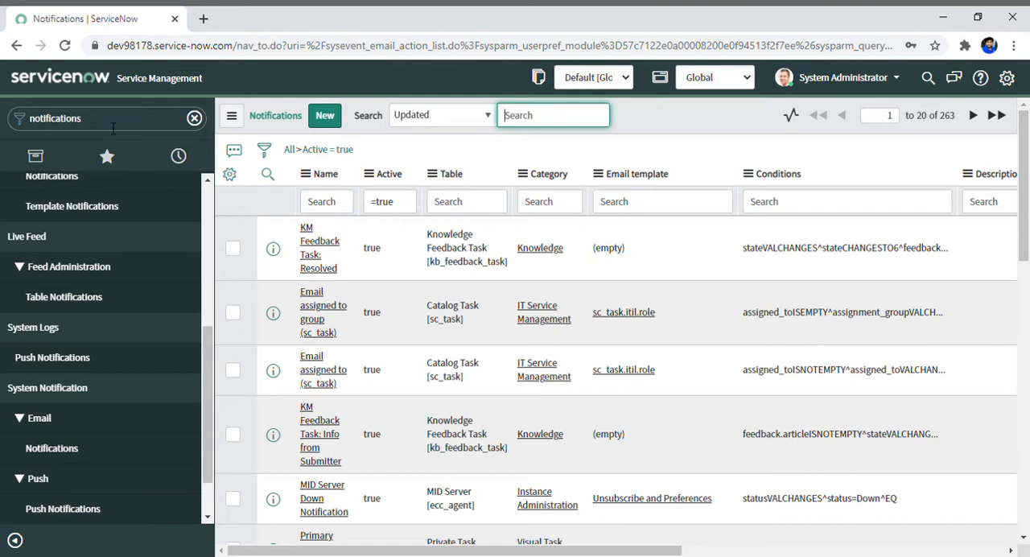
pyautogui.click(104, 127)
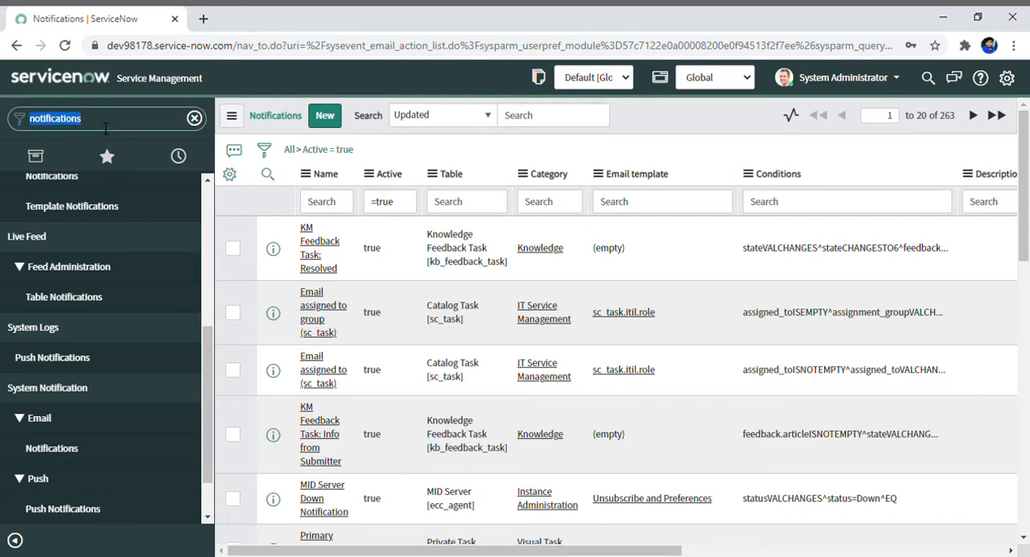
pyautogui.click(328, 117)
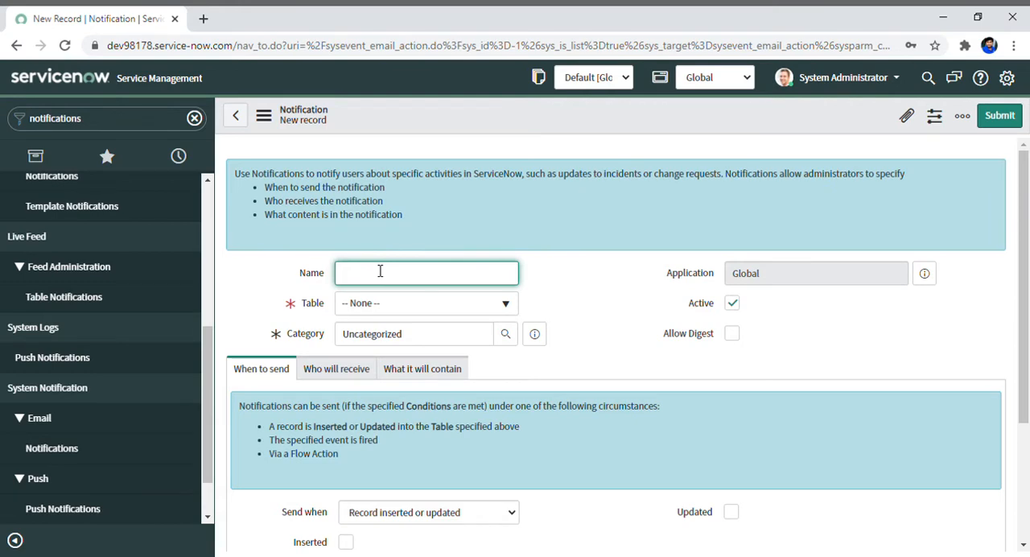
# Name the new notification "Demo for notification".
pyautogui.write('Demo for notification')
# Set the notification's table to Incident [incident].
pyautogui.click(455, 313)
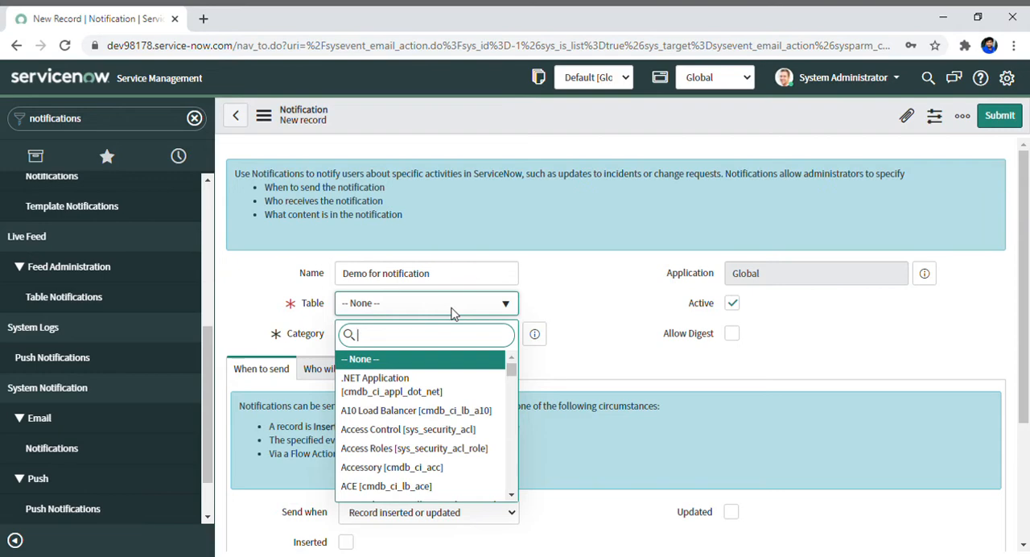
pyautogui.write('incident')
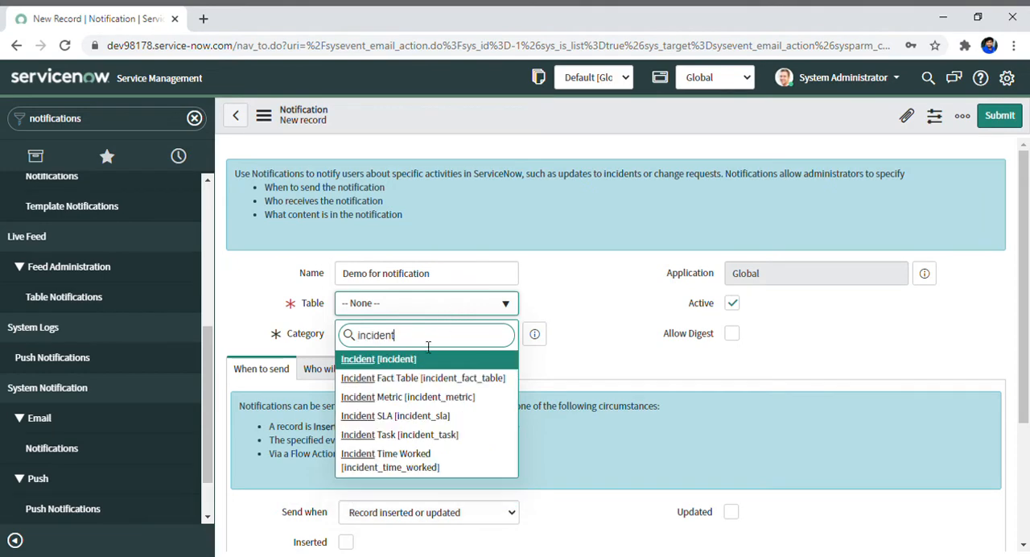
pyautogui.press('Return')
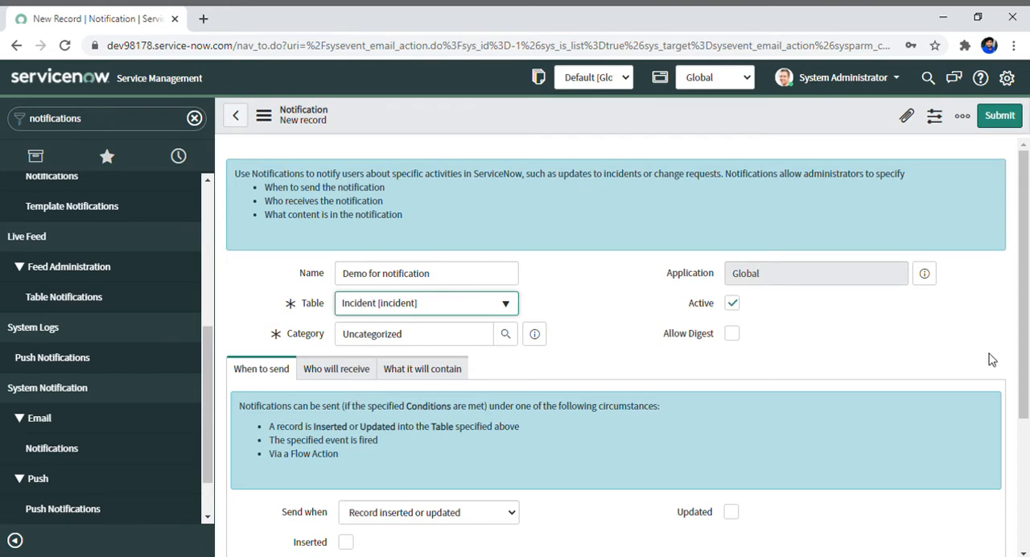
# Configure the notification to be sent on record updates, keeping "Record inserted or updated" and enabling only Updated.
pyautogui.moveTo(1024, 306); pyautogui.dragTo(1027, 359)
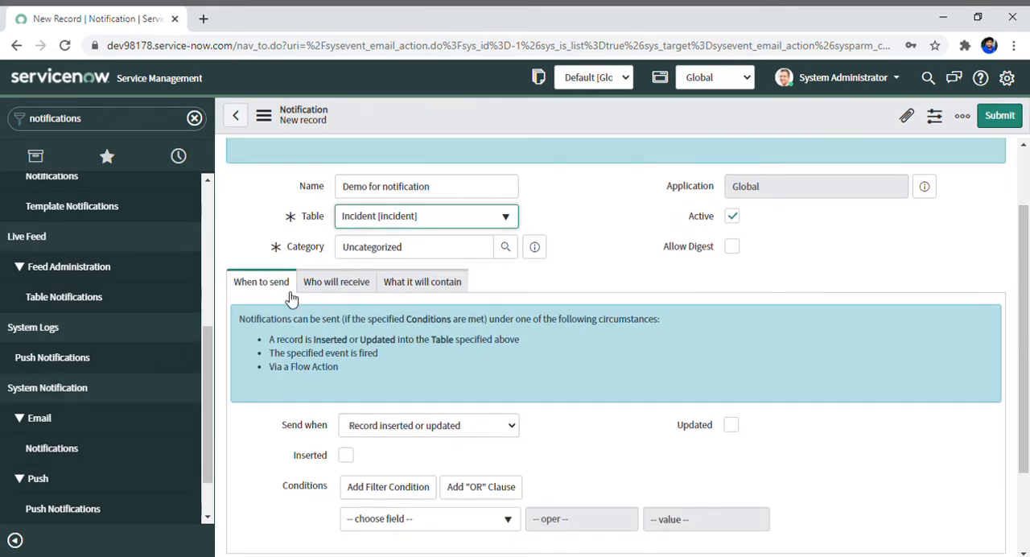
pyautogui.click(483, 434)
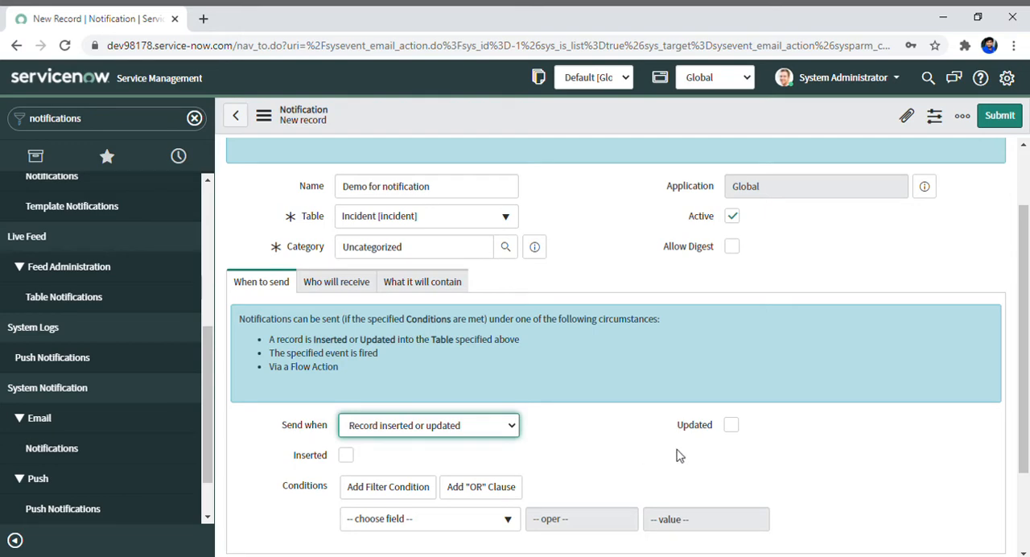
pyautogui.click(731, 426)
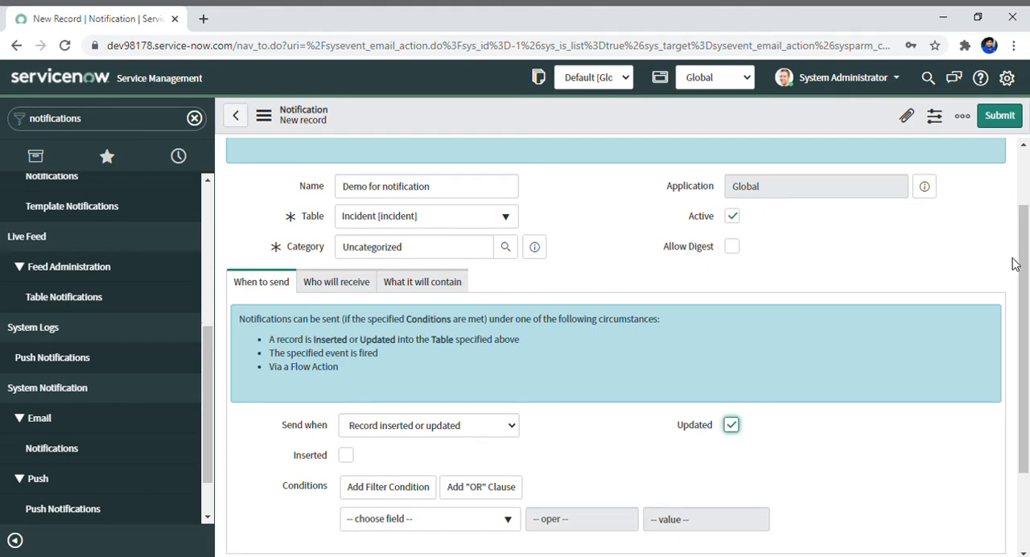
pyautogui.scroll(-1, 1026, 259)
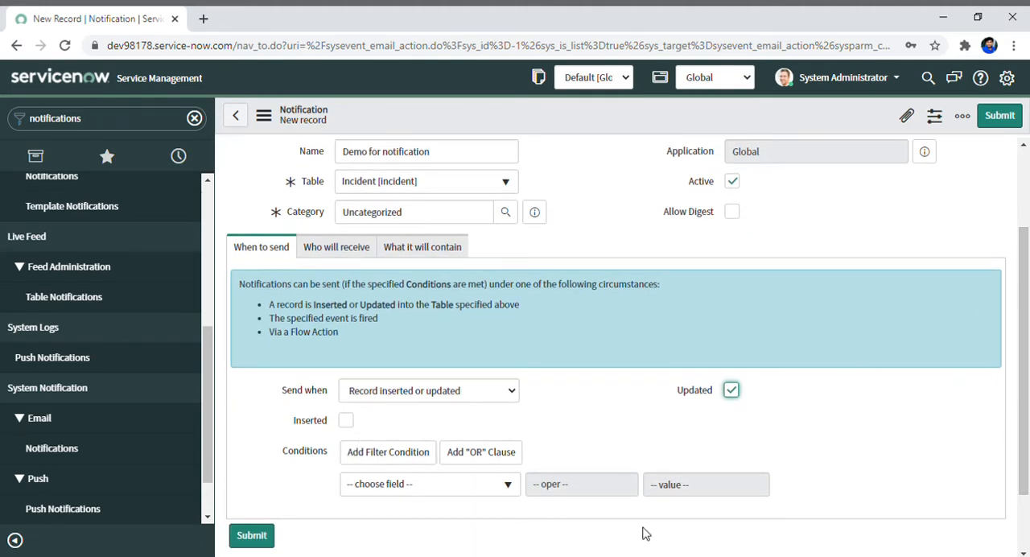
pyautogui.moveTo(1026, 379); pyautogui.dragTo(998, 368)
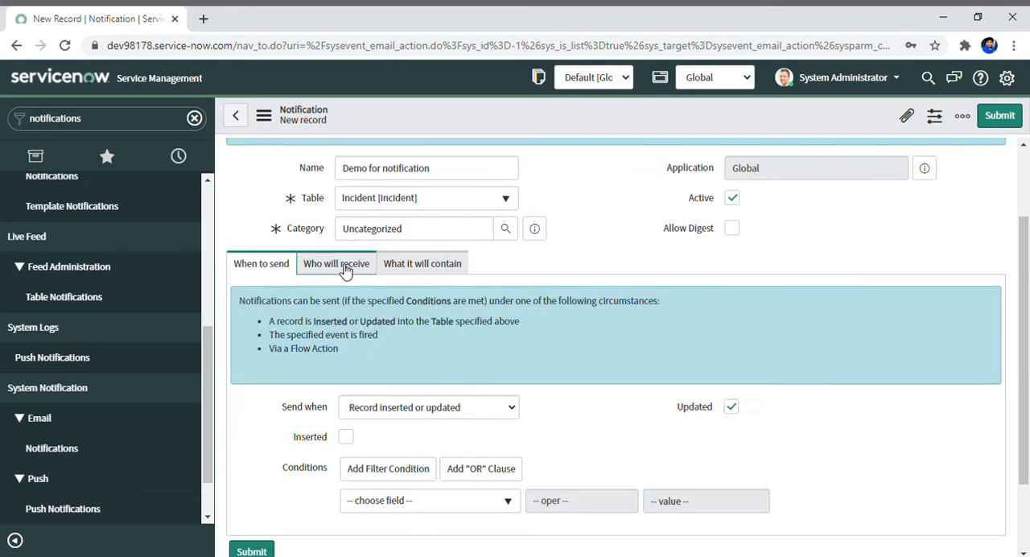
# Add Caller as the recipient under Users/Groups in fields and lock the selection.
pyautogui.click(331, 265)
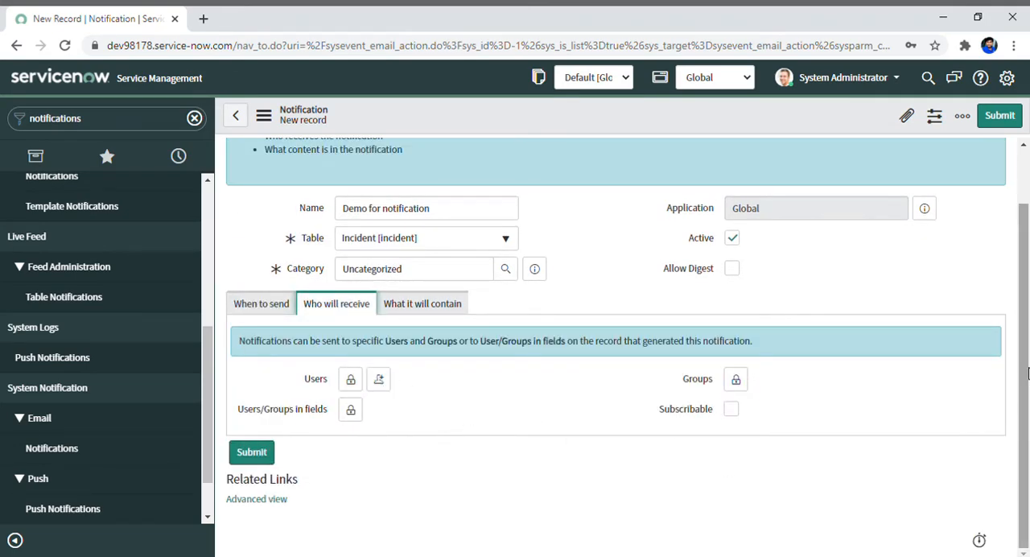
pyautogui.moveTo(1026, 393); pyautogui.dragTo(1025, 375)
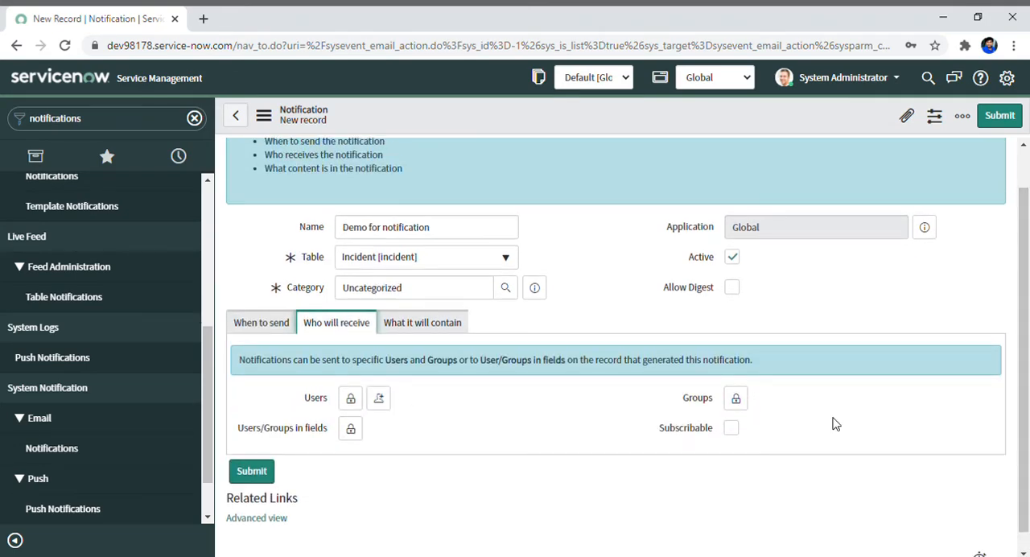
pyautogui.click(352, 432)
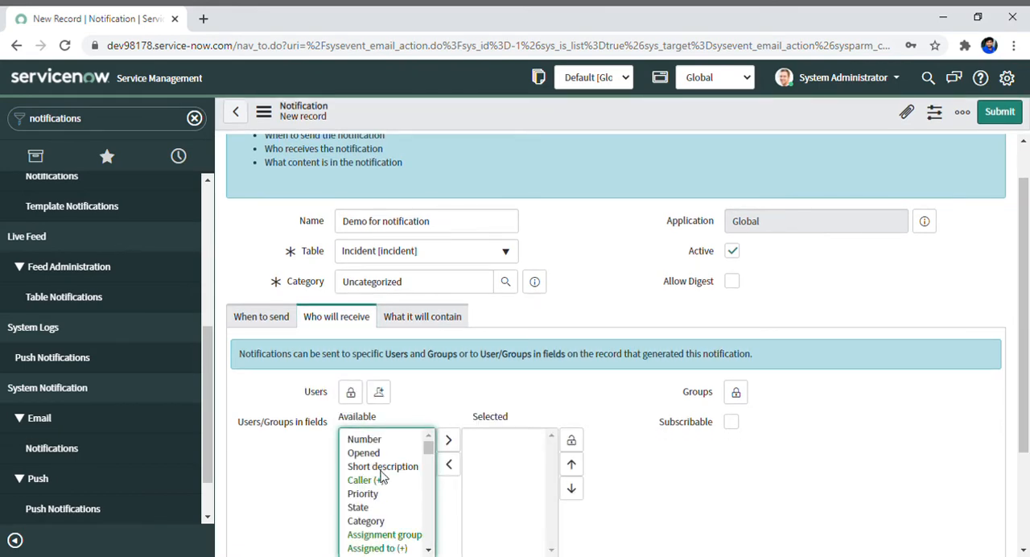
pyautogui.click(369, 481)
pyautogui.doubleClick(365, 481)
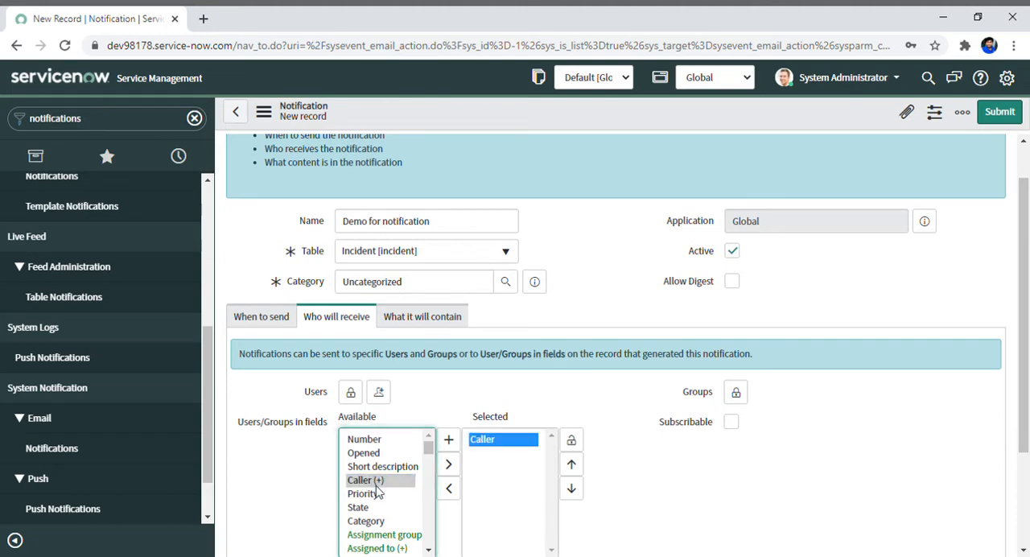
pyautogui.click(495, 497)
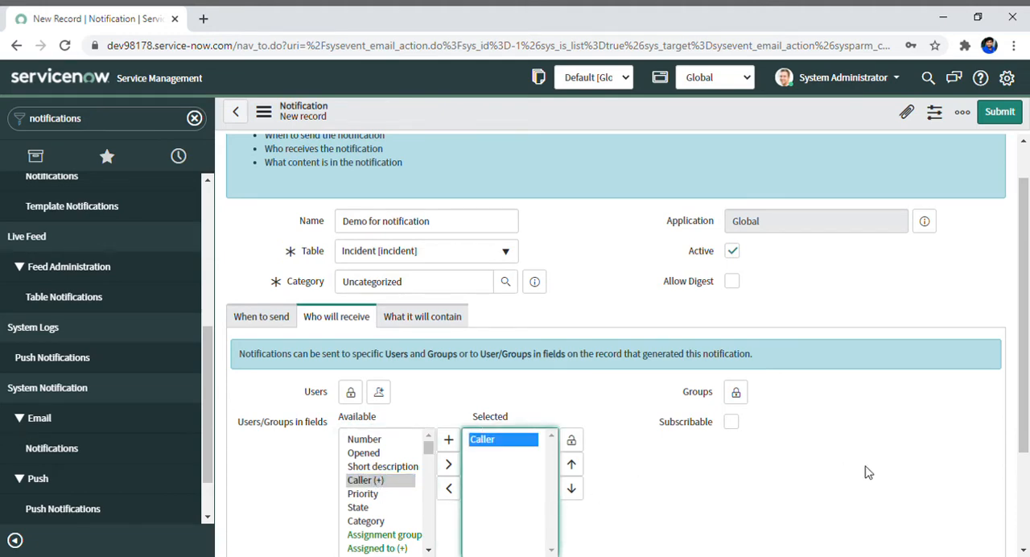
pyautogui.click(572, 441)
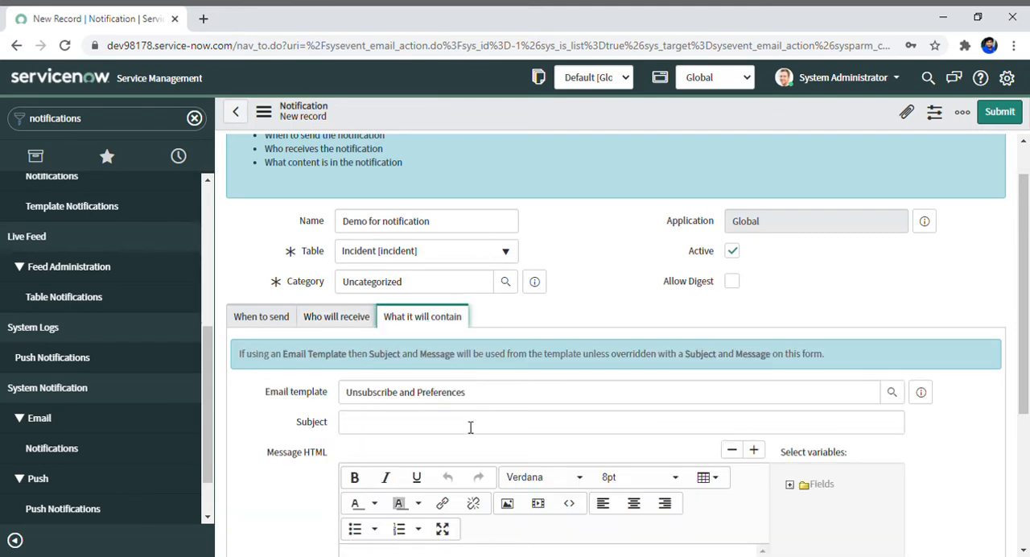
# Enter "Incident Number: ${number}" as the email subject in the notification's content settings.
pyautogui.click(400, 431)
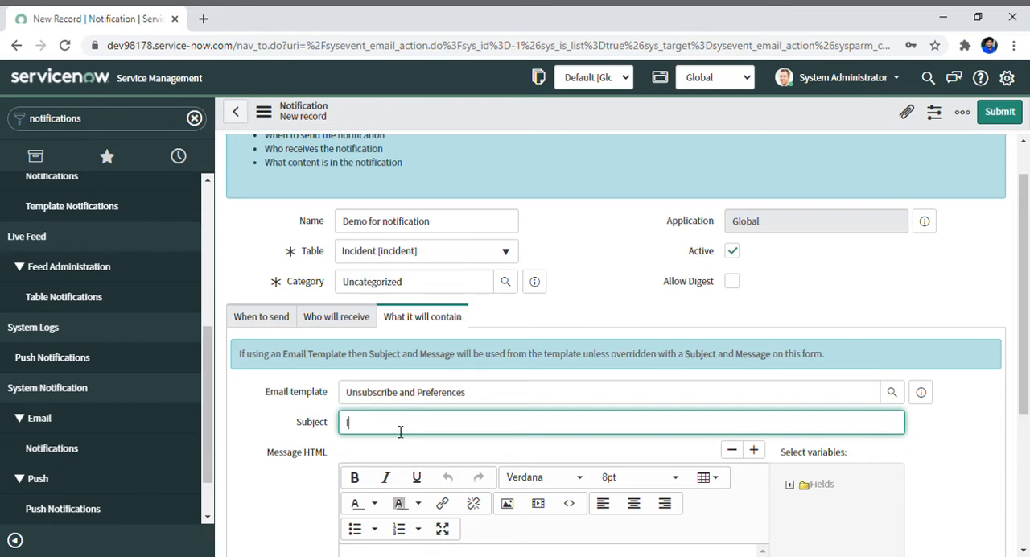
pyautogui.write('Incident Number')
pyautogui.write('{}')
pyautogui.press('Left')
pyautogui.write('n')
pyautogui.press('BackSpace')
pyautogui.write('${number}')
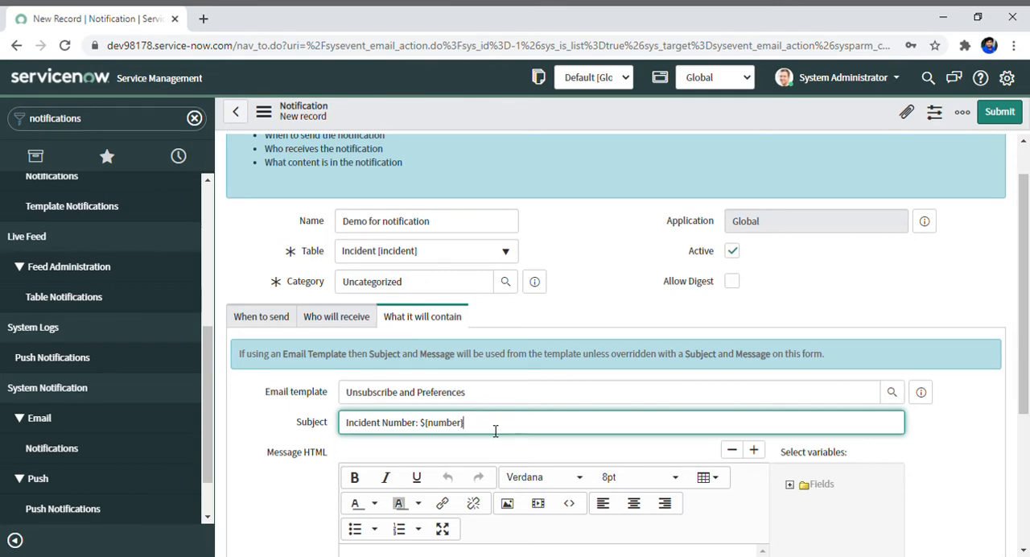
# Complete the subject line by appending "has been updated." after the number variable.
pyautogui.write('has been updated.')
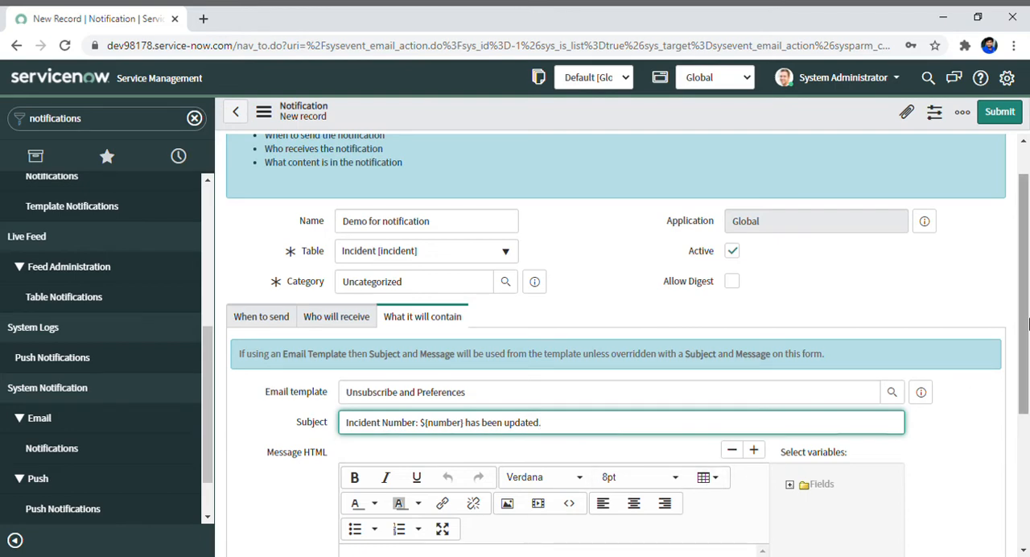
# Write the greeting "Dear ${caller_id}," in the HTML message body.
pyautogui.moveTo(1020, 335); pyautogui.dragTo(1015, 413)
pyautogui.click(407, 409)
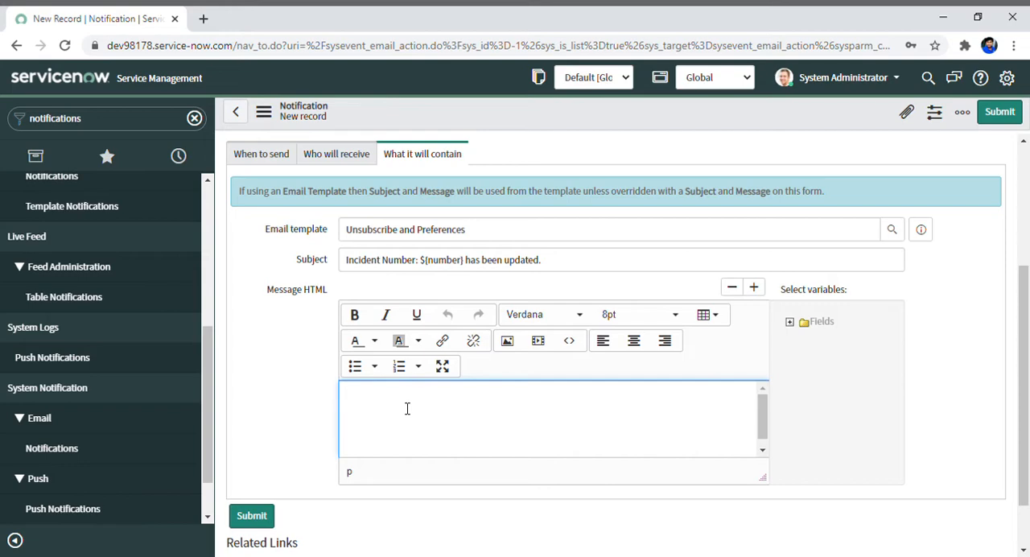
pyautogui.write('Dear')
pyautogui.write('$')
pyautogui.write('{}')
pyautogui.write('ca')
pyautogui.write('ller')
pyautogui.write('_id')
pyautogui.write(',')
pyautogui.moveTo(369, 400); pyautogui.dragTo(426, 403)
pyautogui.click(473, 410)
# Expand the Fields variable tree and insert the Caller variable into the message body.
pyautogui.click(791, 323)
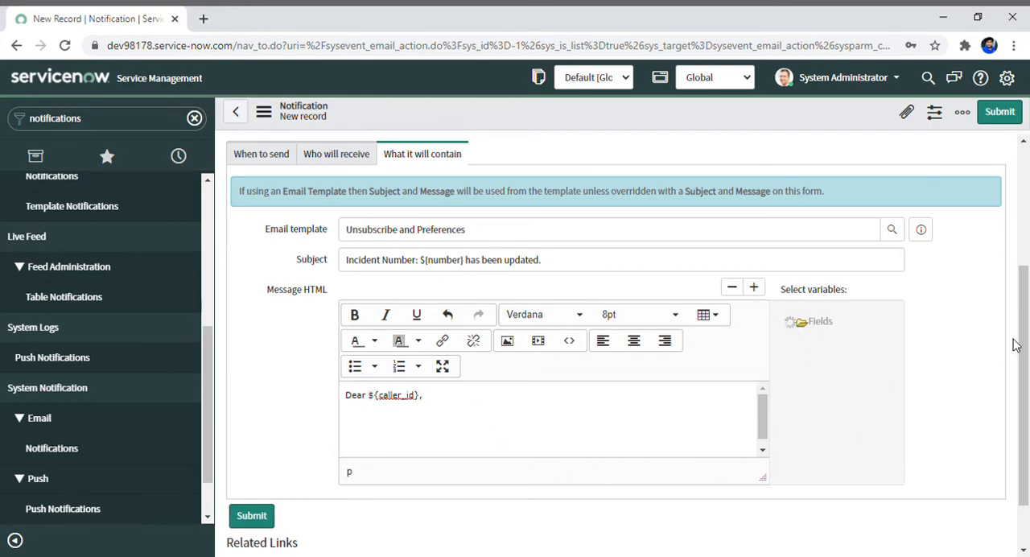
pyautogui.scroll(-1, 1027, 338)
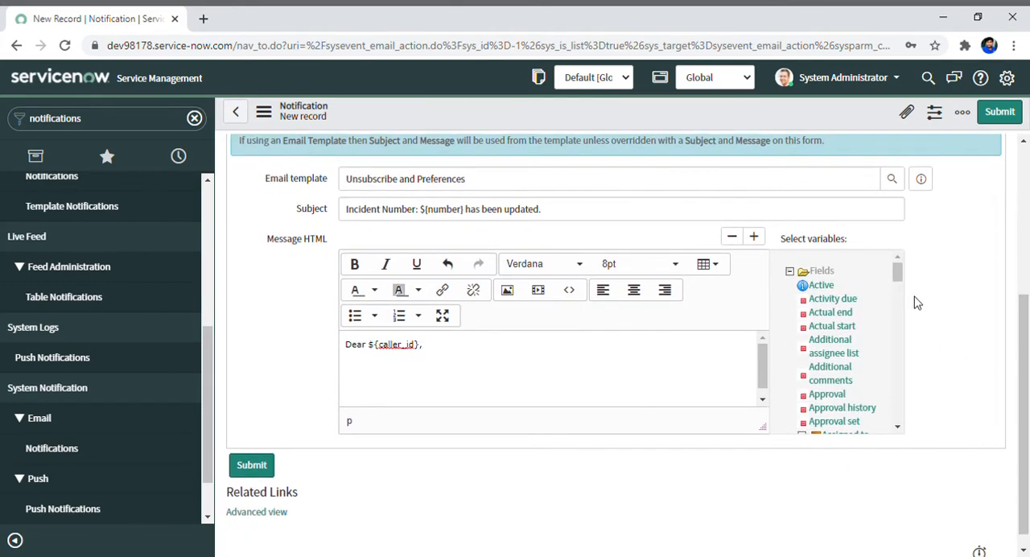
pyautogui.moveTo(899, 275); pyautogui.dragTo(900, 294)
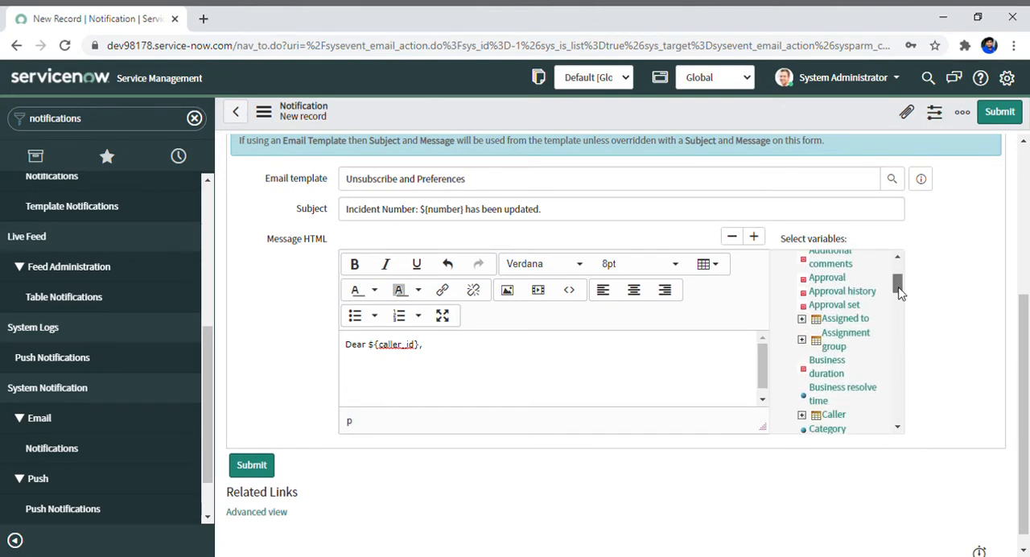
pyautogui.click(834, 415)
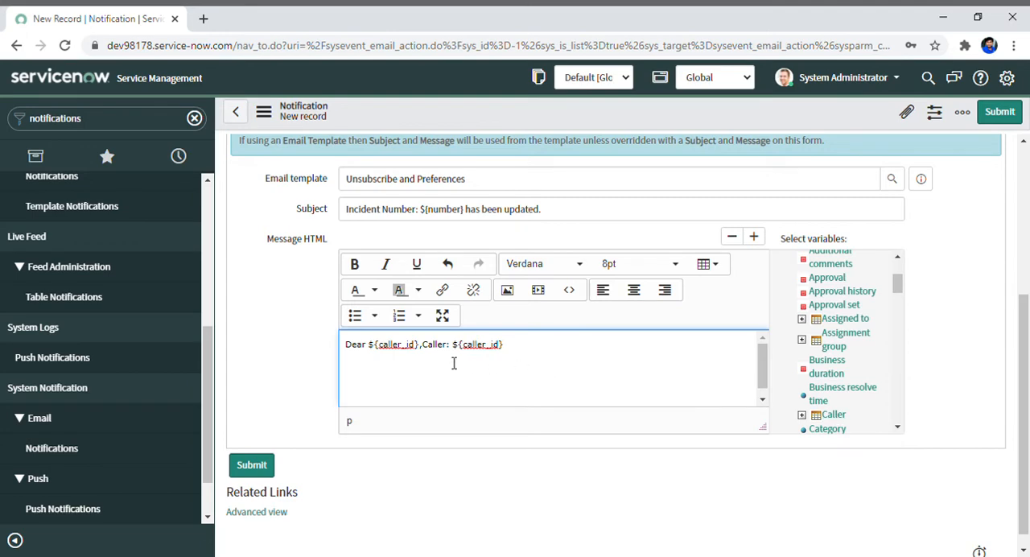
# Compare the inserted Caller variable with the variable syntax used in the greeting and in the subject.
pyautogui.moveTo(431, 355); pyautogui.dragTo(499, 354)
pyautogui.click(522, 357)
pyautogui.moveTo(422, 353); pyautogui.dragTo(452, 353)
pyautogui.click(467, 352)
pyautogui.moveTo(451, 351); pyautogui.dragTo(513, 353)
pyautogui.click(455, 352)
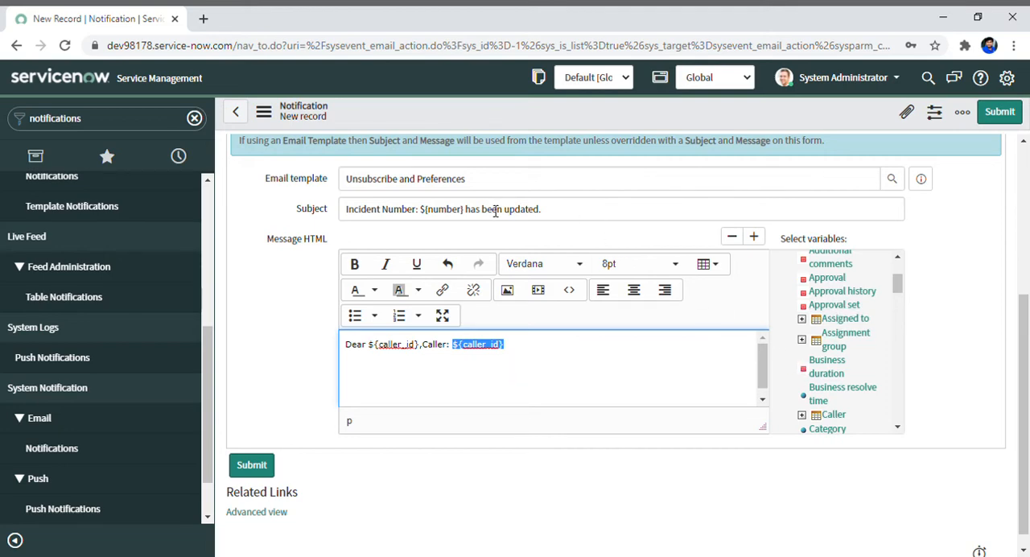
pyautogui.moveTo(420, 211); pyautogui.dragTo(471, 215)
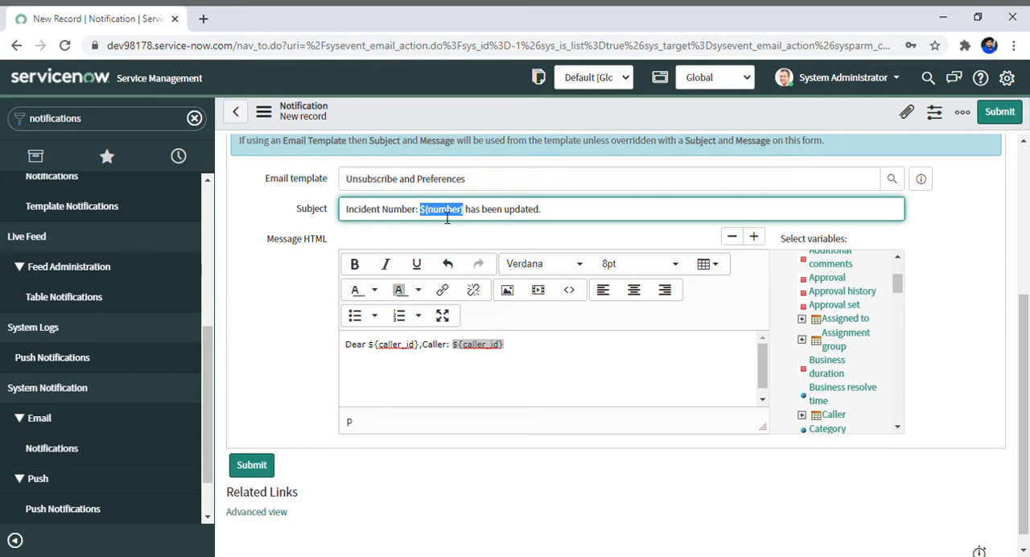
pyautogui.click(542, 357)
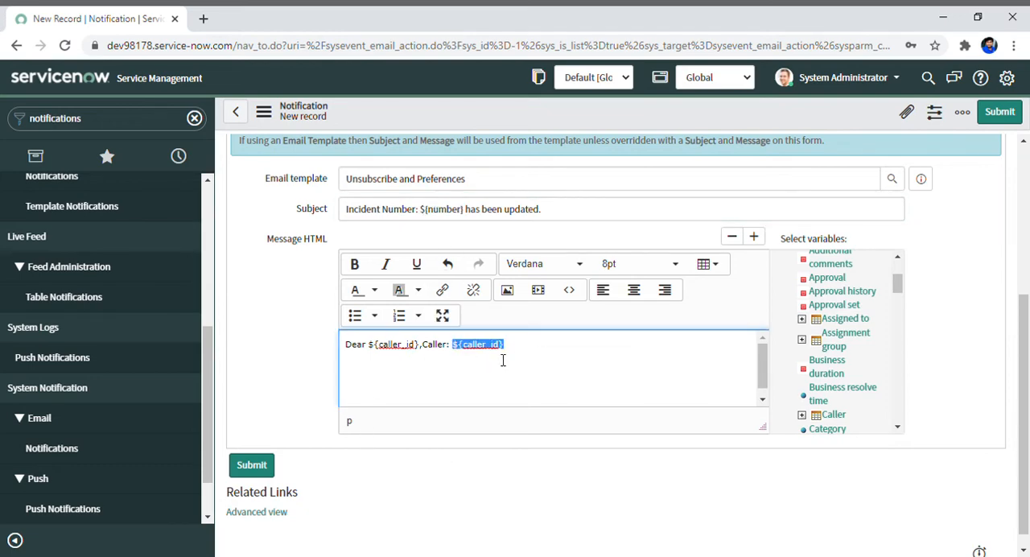
# Delete the inserted "Caller: ${caller_id}" text after the greeting.
pyautogui.click(384, 355)
pyautogui.moveTo(421, 351); pyautogui.dragTo(509, 351)
pyautogui.press('BackSpace')
# Add a second message line reading "The incident number:${number} has been updated".
pyautogui.write('The incident ')
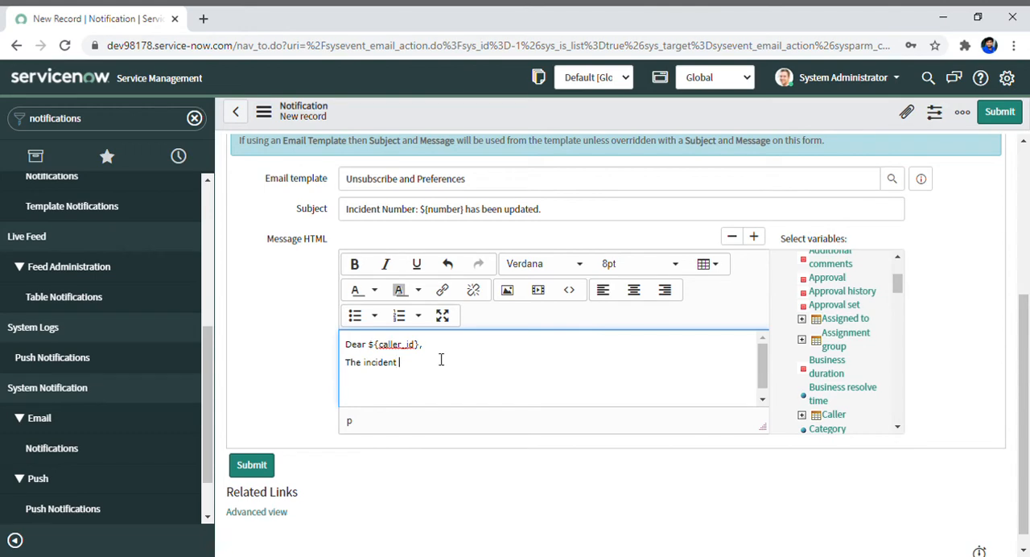
pyautogui.write('number')
pyautogui.write(': $')
pyautogui.write('$')
pyautogui.write('{n}')
pyautogui.write('umber')
pyautogui.write('has bee')
pyautogui.write('n upfa')
pyautogui.press('BackSpace')
pyautogui.write('date')
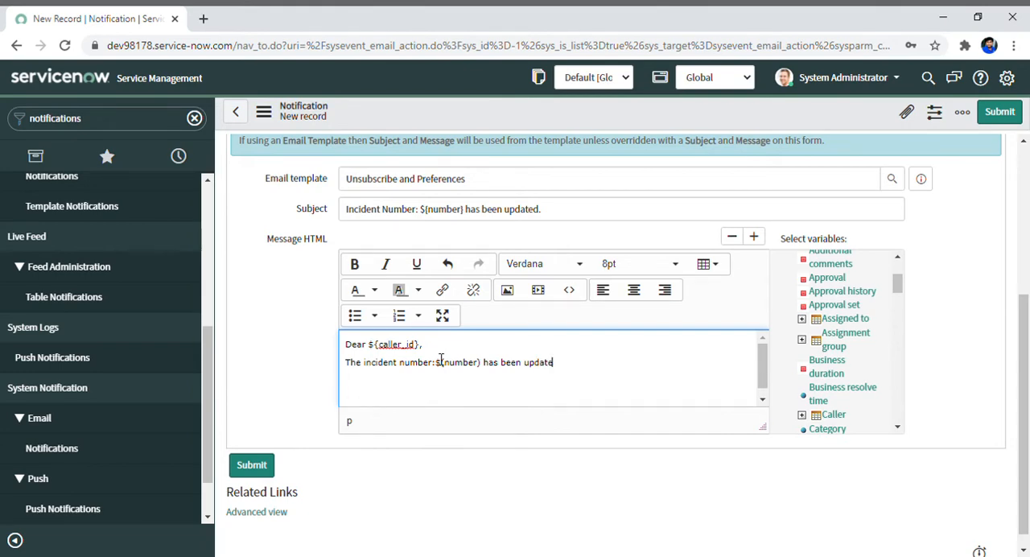
pyautogui.write('d bhy')
# Finish the second message line with "by ${updated_by}.".
pyautogui.press('BackSpace')
pyautogui.press('BackSpace')
pyautogui.write('y ${up')
pyautogui.write('dated_by}.')
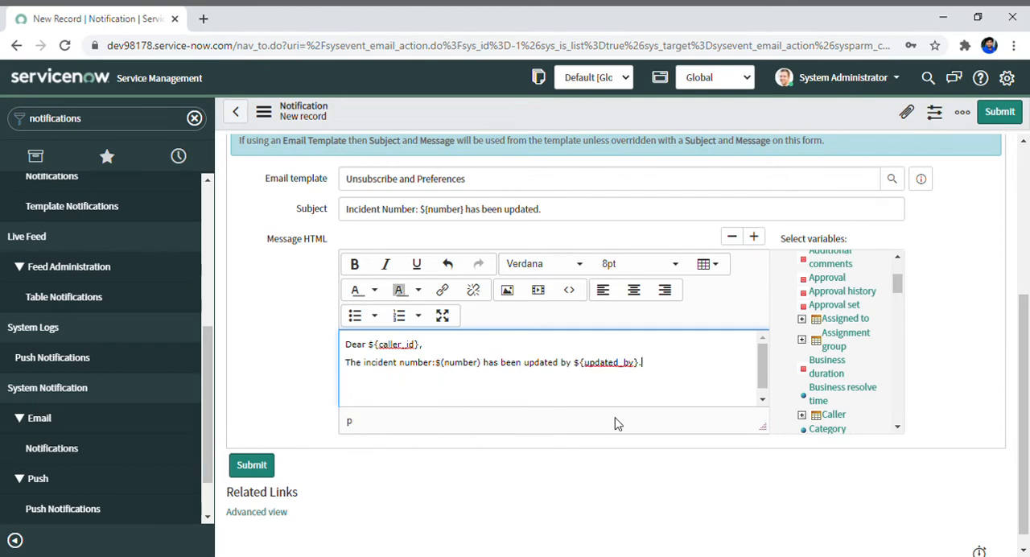
pyautogui.moveTo(1017, 296); pyautogui.dragTo(1007, 179)
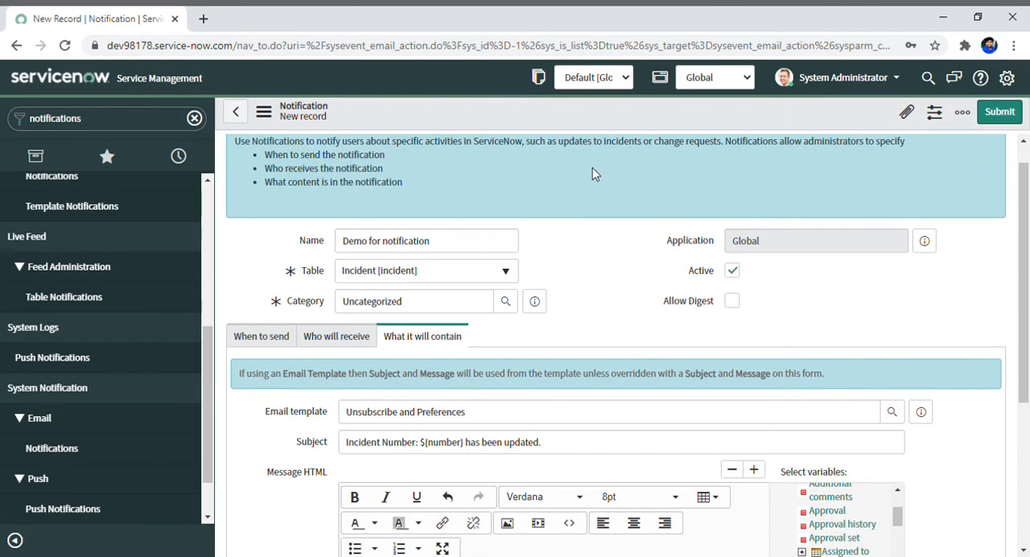
pyautogui.rightClick(622, 121)
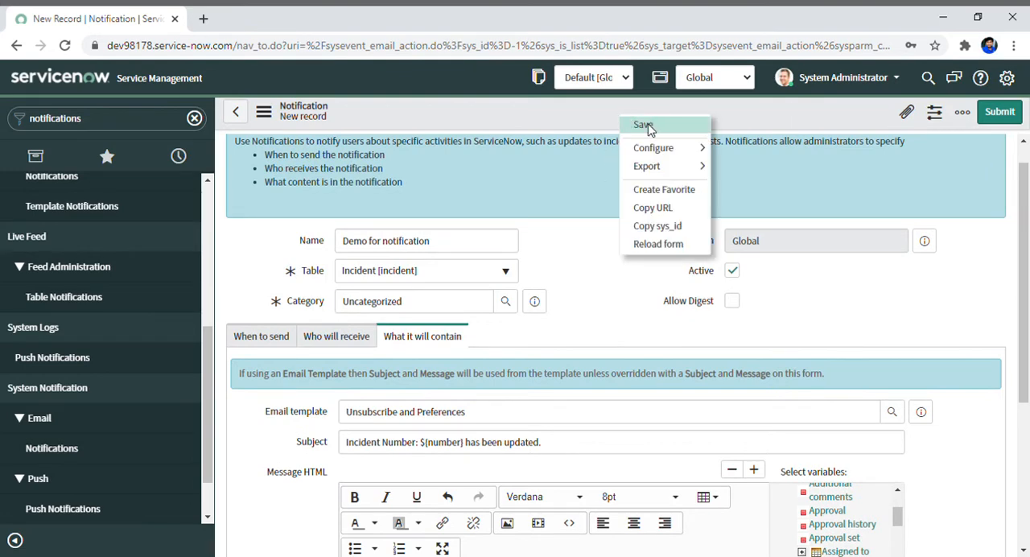
pyautogui.moveTo(653, 148)
pyautogui.click(807, 330)
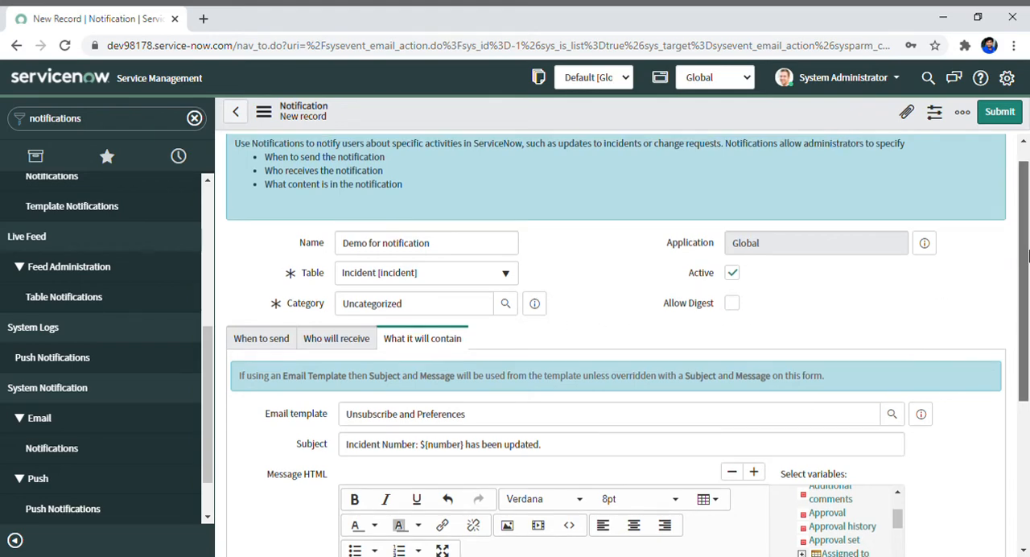
# Review the completed notification form and save the new record without leaving the form.
pyautogui.scroll(1, 1028, 265)
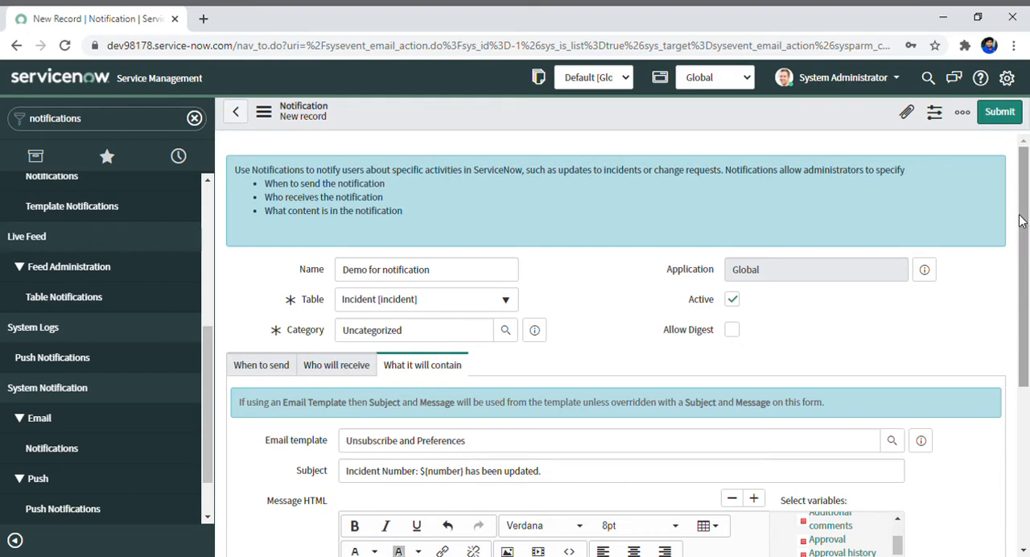
pyautogui.moveTo(1028, 217); pyautogui.dragTo(1028, 379)
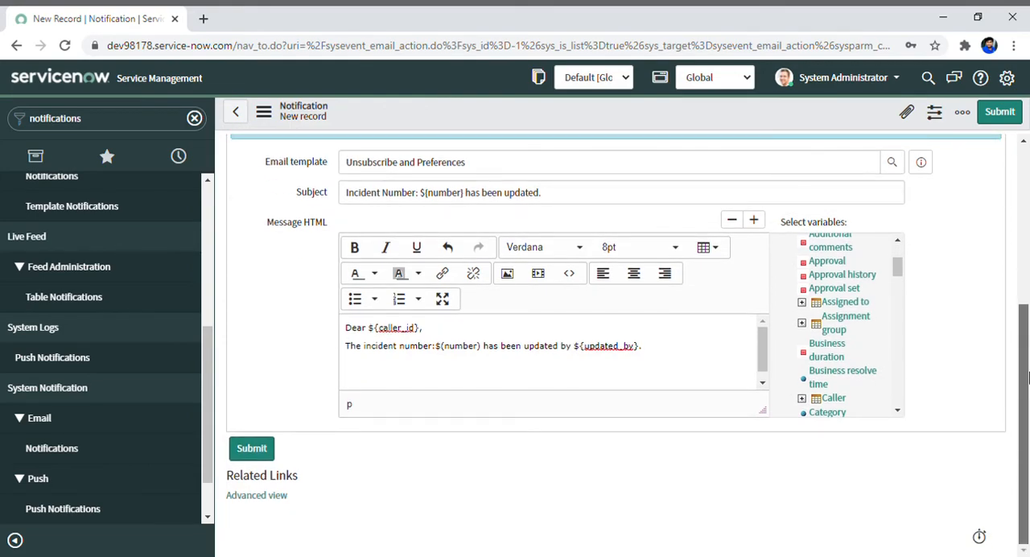
pyautogui.moveTo(1028, 379); pyautogui.dragTo(1028, 236)
pyautogui.moveTo(1026, 194)
pyautogui.mouseDown()
pyautogui.moveTo(1027, 158)
pyautogui.moveTo(1027, 309)
pyautogui.moveTo(1025, 202)
pyautogui.mouseUp()
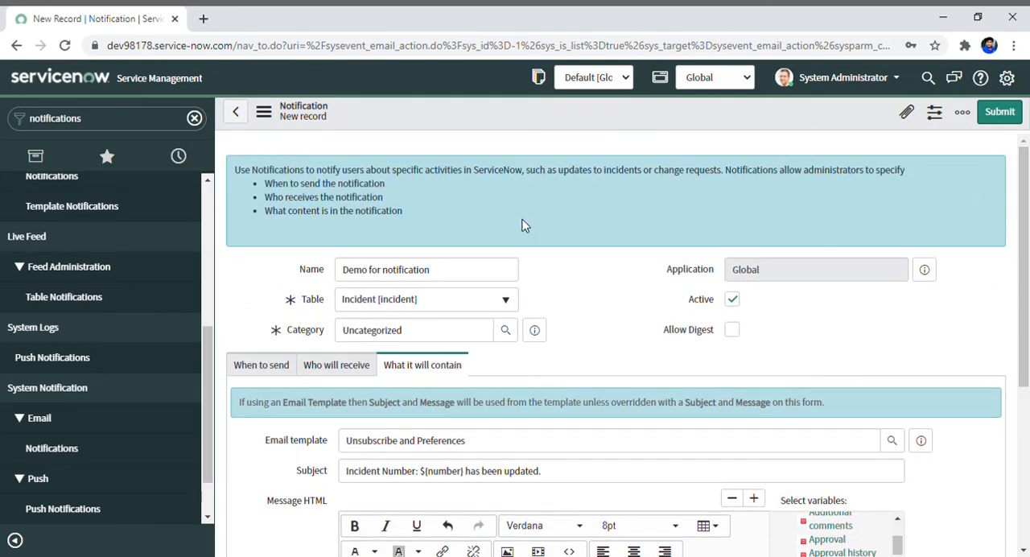
pyautogui.rightClick(677, 116)
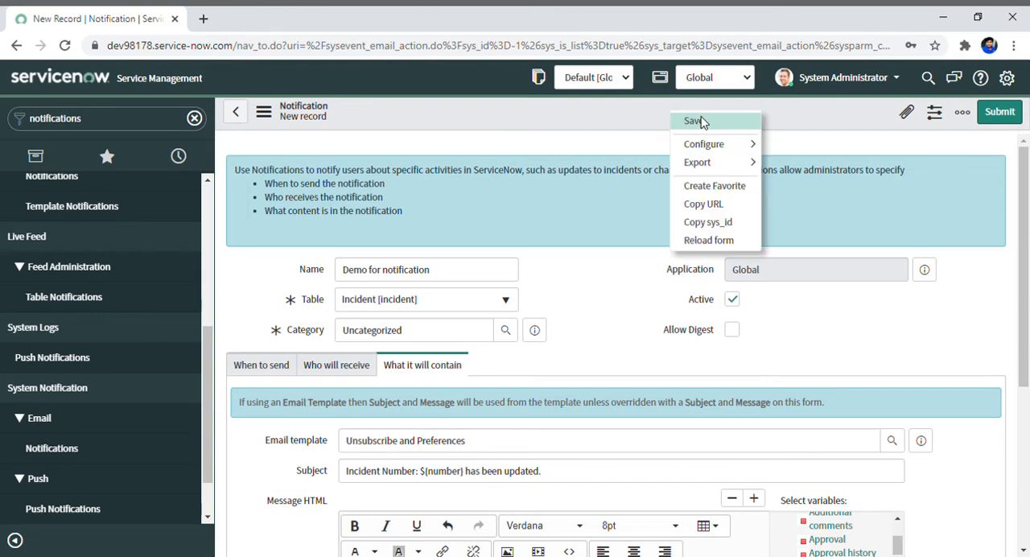
pyautogui.click(697, 121)
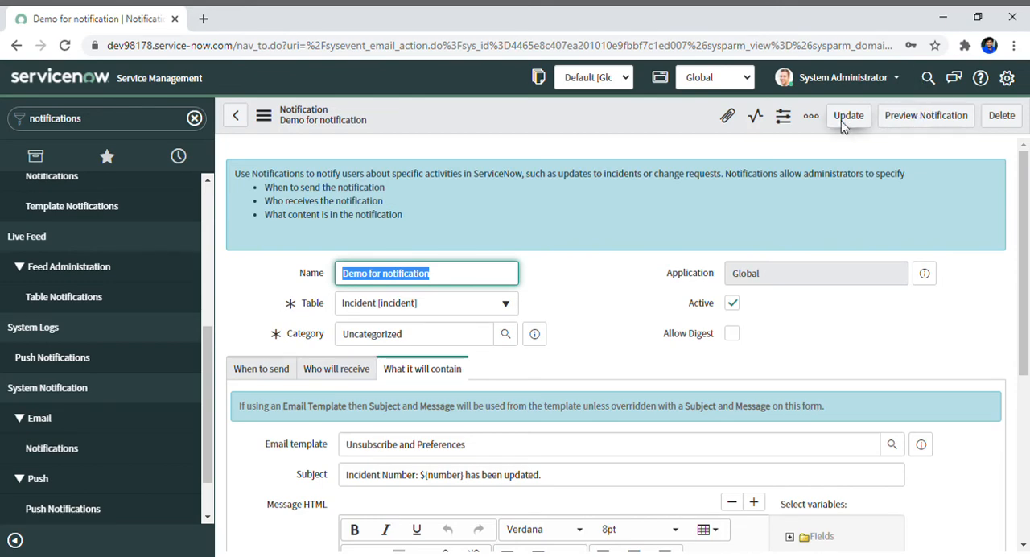
# Preview the notification, check its subject, greeting and the incident line in the body, and close the preview.
pyautogui.click(934, 125)
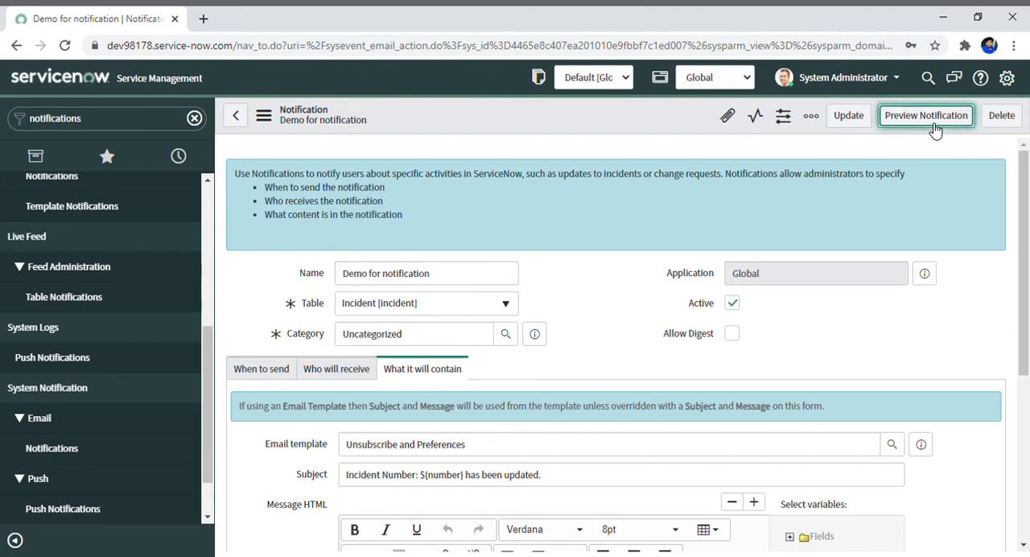
pyautogui.click(931, 125)
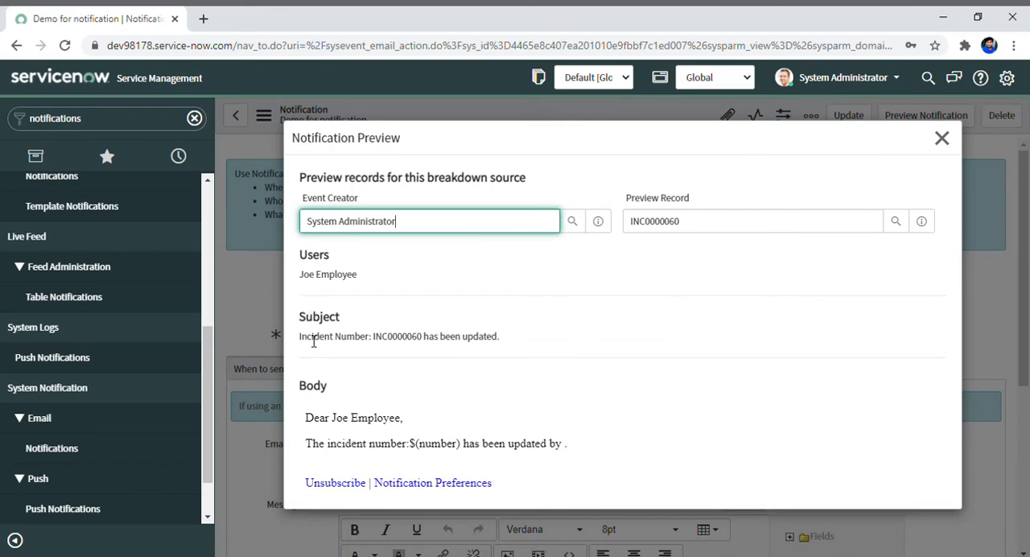
pyautogui.moveTo(298, 343); pyautogui.dragTo(545, 346)
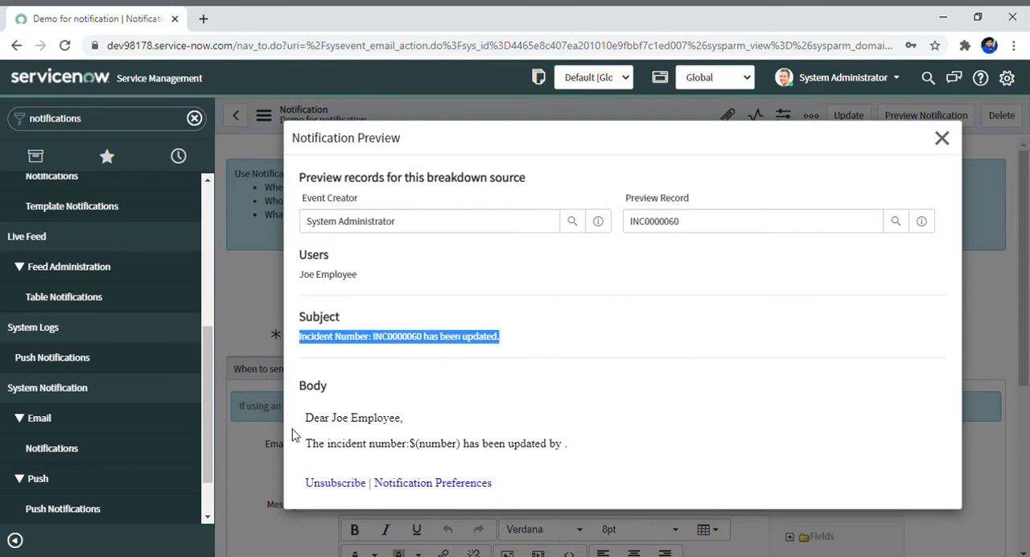
pyautogui.moveTo(304, 424); pyautogui.dragTo(415, 439)
pyautogui.click(296, 462)
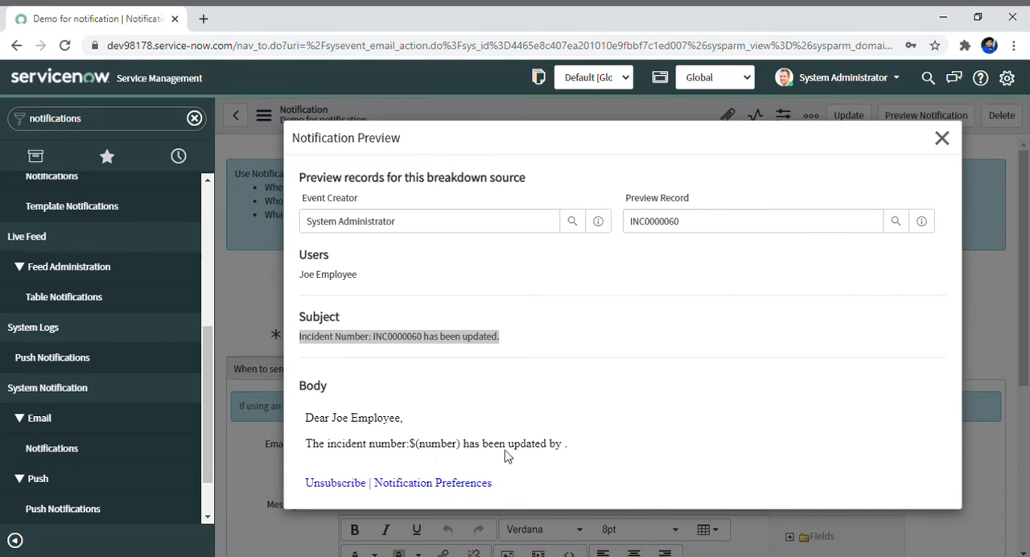
pyautogui.doubleClick(573, 450)
pyautogui.click(571, 450)
pyautogui.click(940, 150)
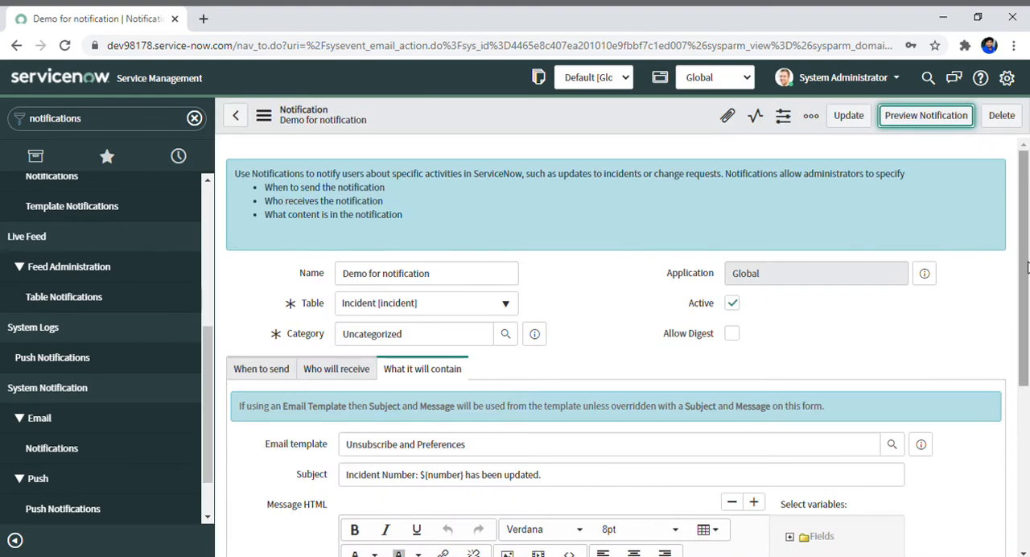
# Insert the Updated by field variable from the incident fields into the message body.
pyautogui.scroll(-1, 1027, 282)
pyautogui.moveTo(1027, 282); pyautogui.dragTo(1015, 400)
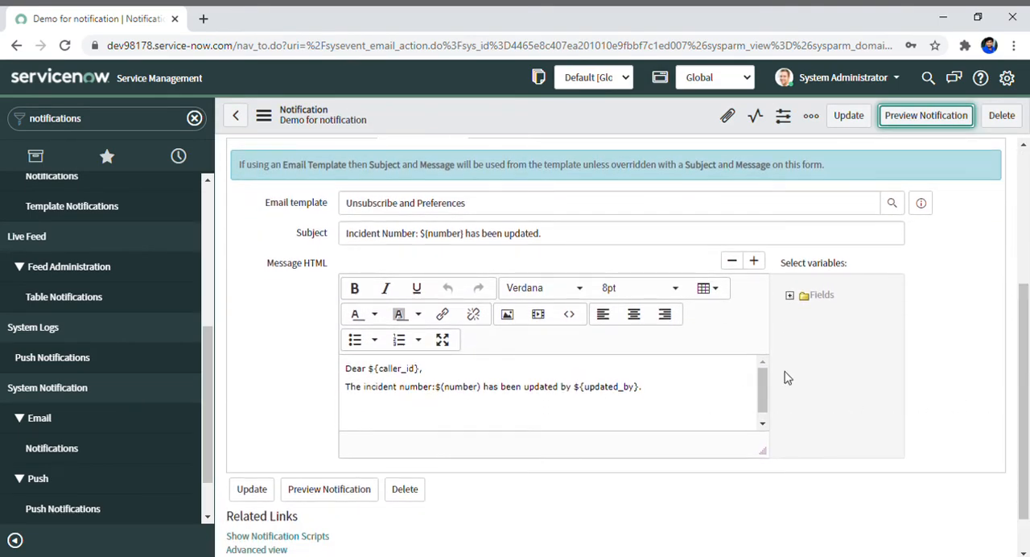
pyautogui.click(790, 295)
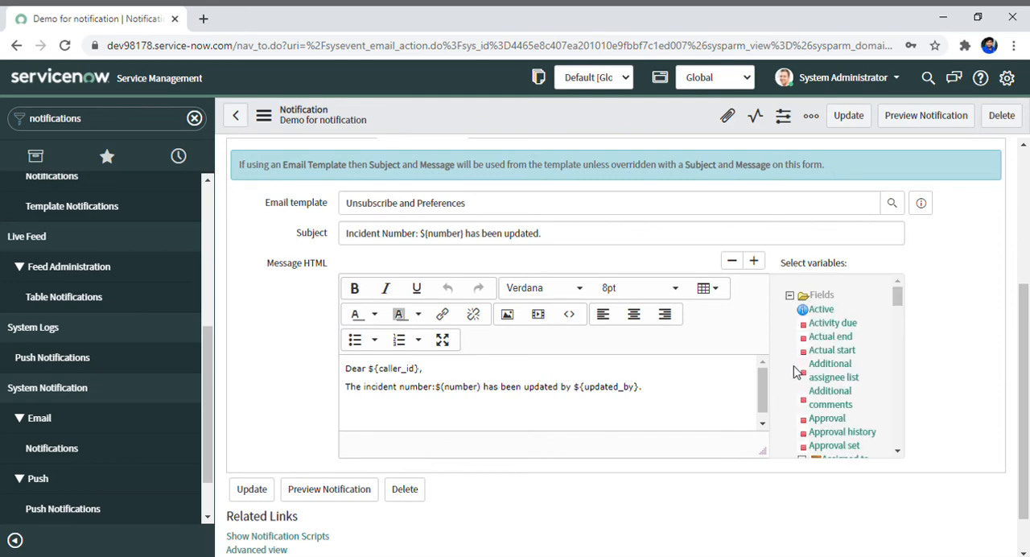
pyautogui.moveTo(900, 302); pyautogui.dragTo(903, 438)
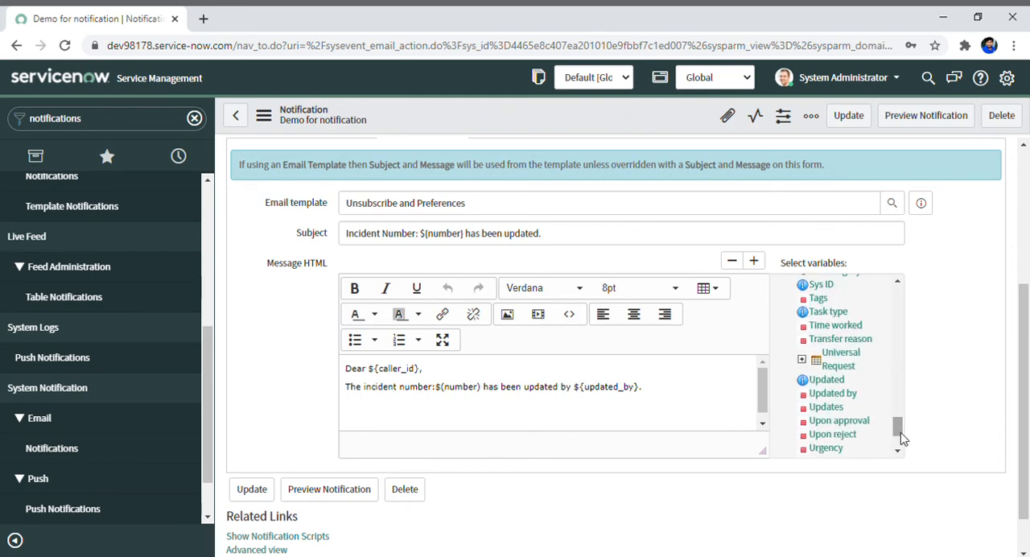
pyautogui.click(833, 394)
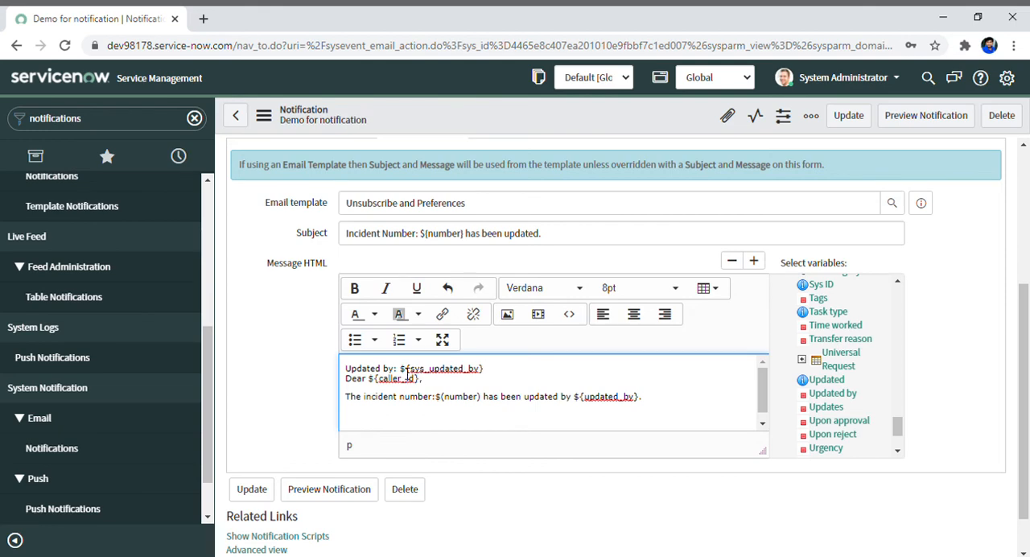
# Move ${sys_updated_by} into the incident line in place of ${updated_by} and delete the leftover "Updated by:" label.
pyautogui.moveTo(401, 370); pyautogui.dragTo(494, 376)
pyautogui.hotkey('ctrl', 'c')
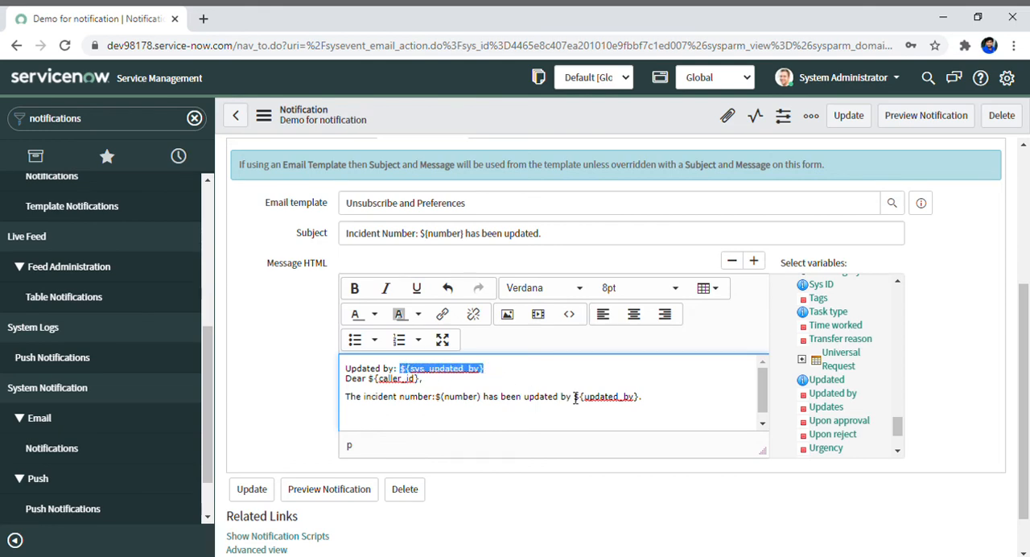
pyautogui.press('BackSpace')
pyautogui.moveTo(573, 397); pyautogui.dragTo(644, 402)
pyautogui.hotkey('ctrl', 'v')
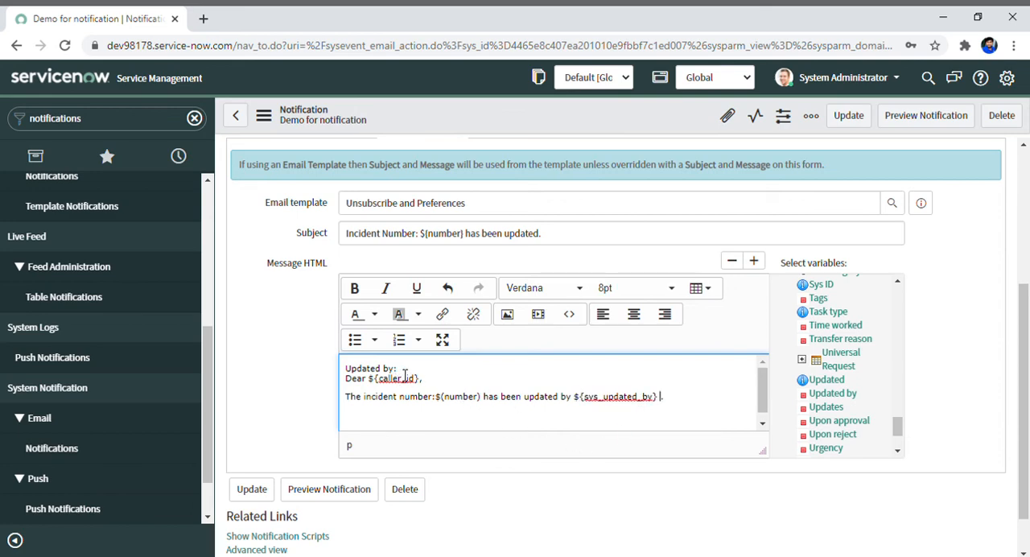
pyautogui.moveTo(397, 369); pyautogui.dragTo(341, 369)
pyautogui.press('BackSpace')
pyautogui.press('Delete')
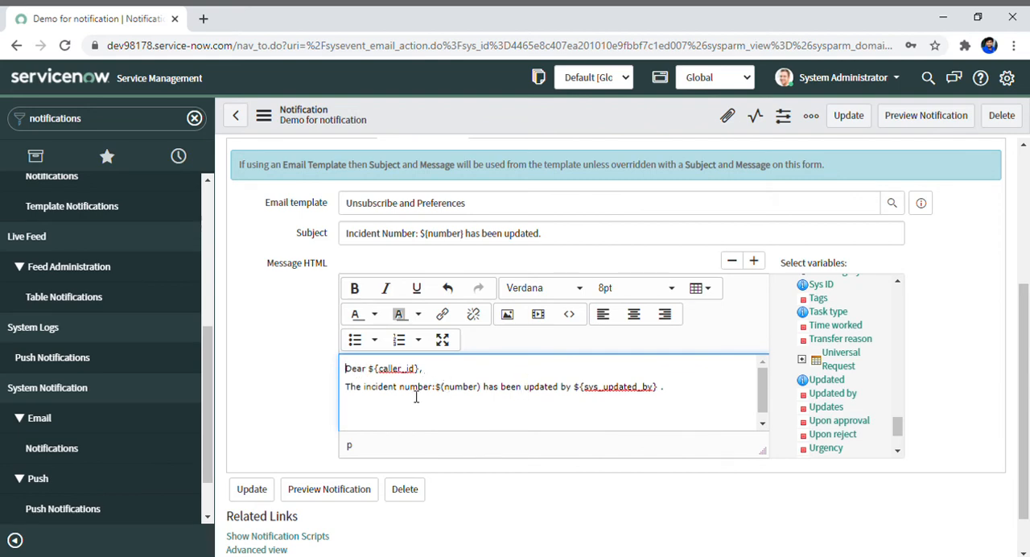
# Correct the number variable in the incident line to ${number} with curly braces and update the notification record.
pyautogui.press('Delete')
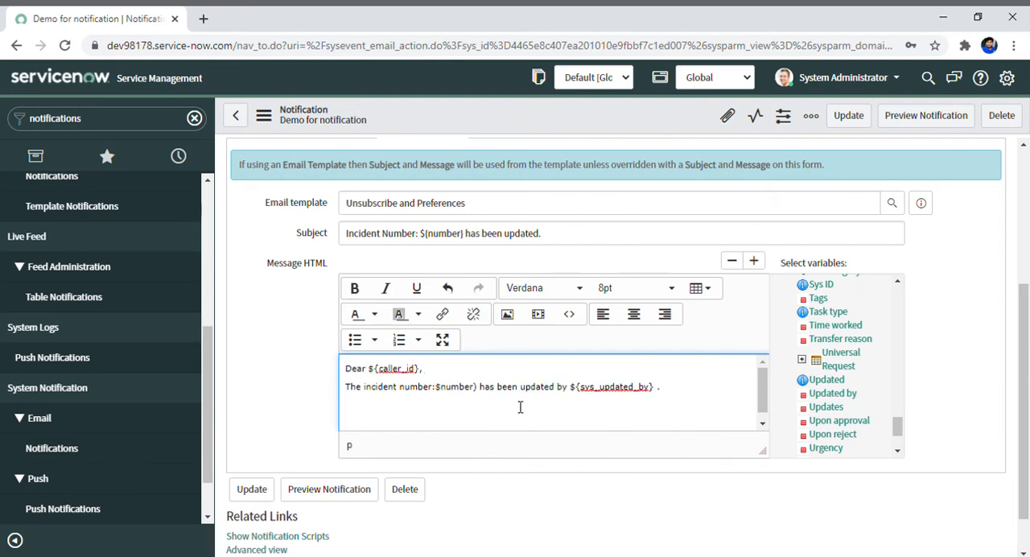
pyautogui.write('{')
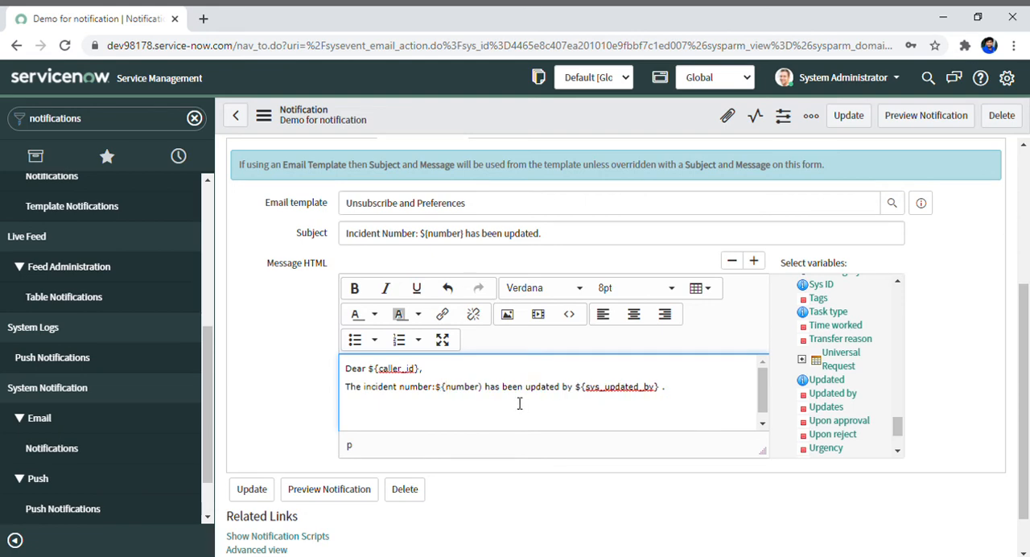
pyautogui.press('BackSpace')
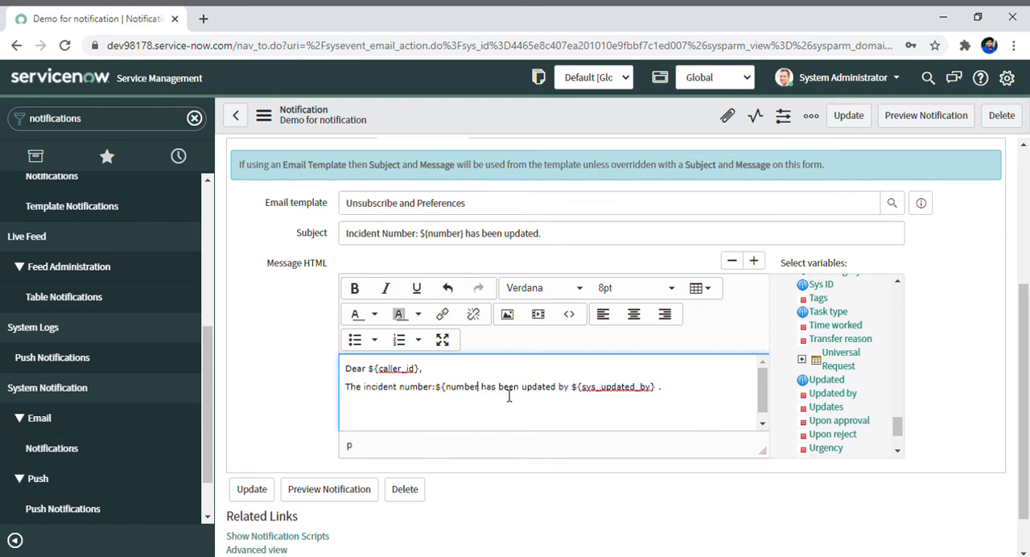
pyautogui.write('}')
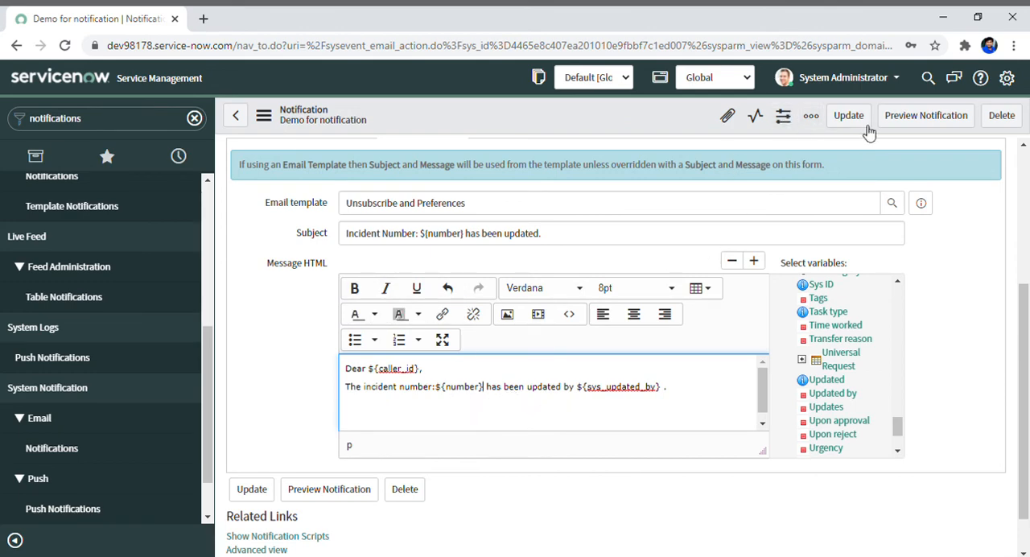
pyautogui.click(837, 125)
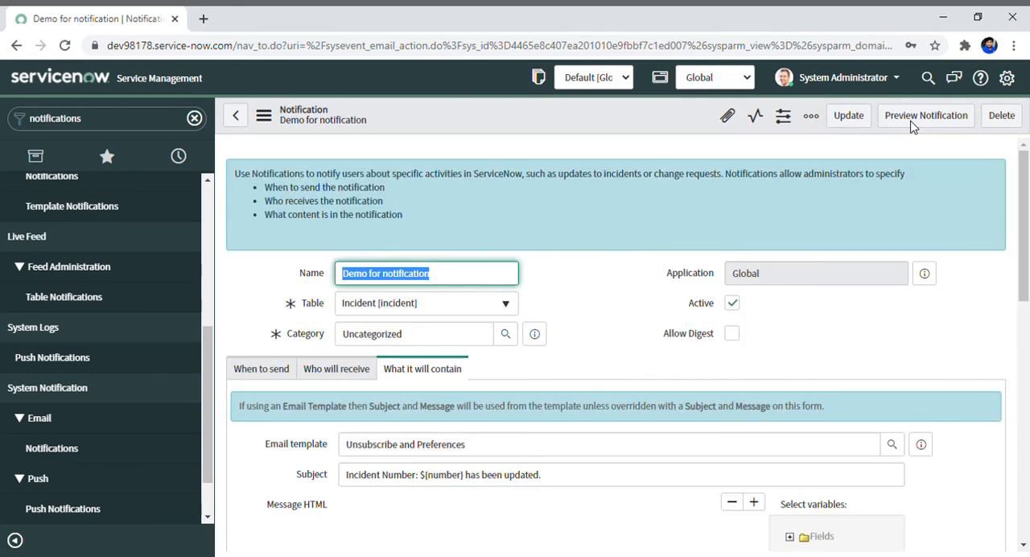
# Preview the corrected notification, check the incident number and updater in the body, and close the preview.
pyautogui.click(914, 129)
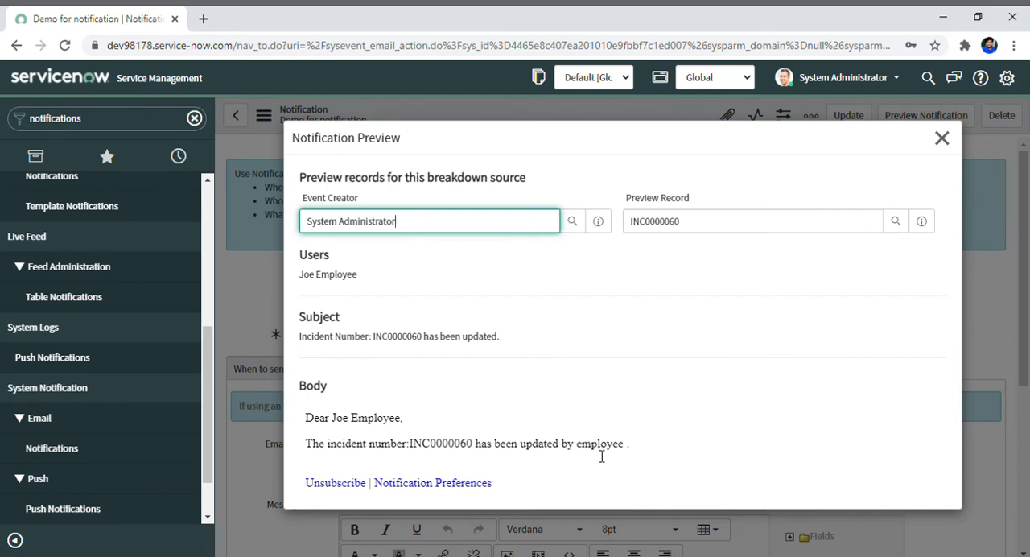
pyautogui.moveTo(591, 451); pyautogui.dragTo(633, 444)
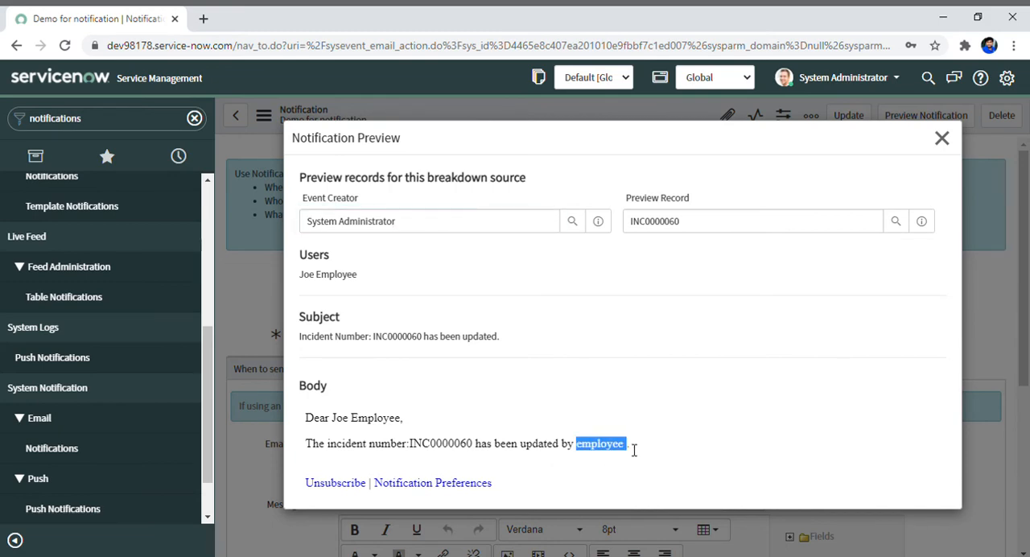
pyautogui.click(636, 443)
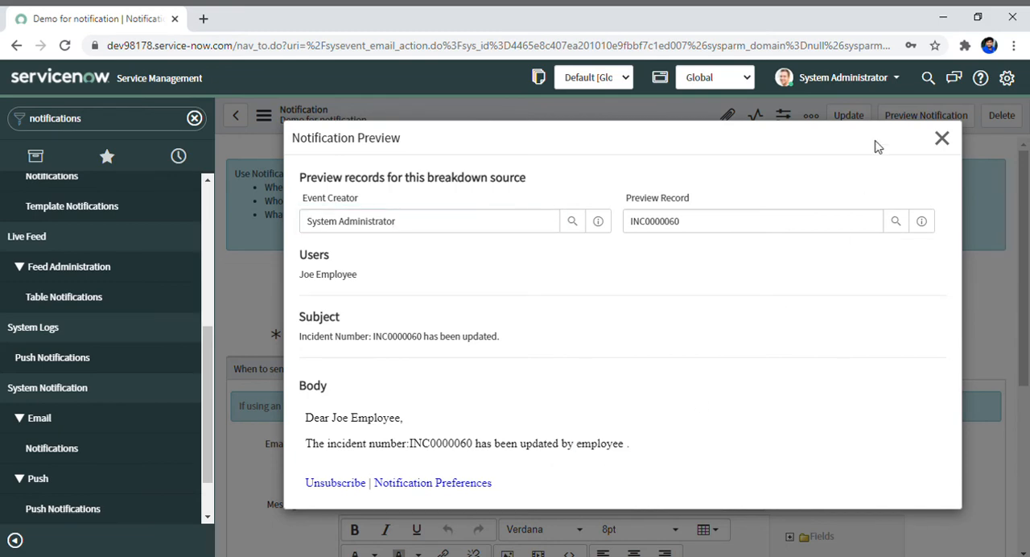
pyautogui.click(942, 138)
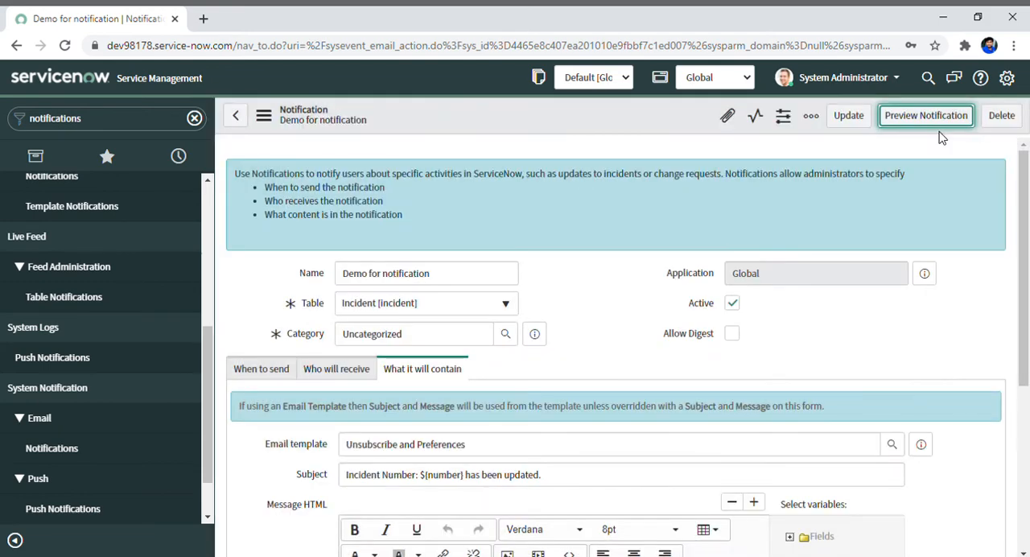
pyautogui.click(203, 18)
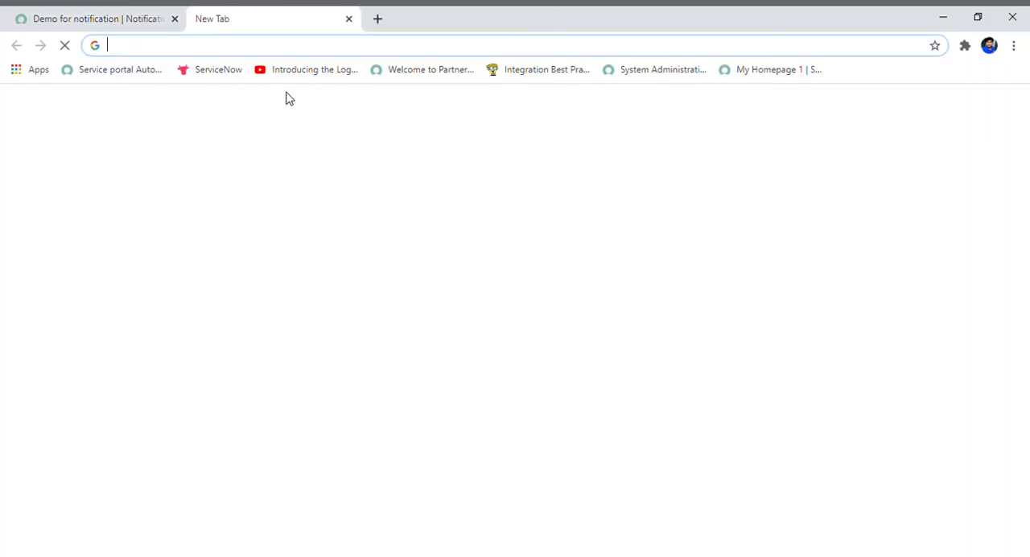
pyautogui.click(118, 19)
pyautogui.click(355, 19)
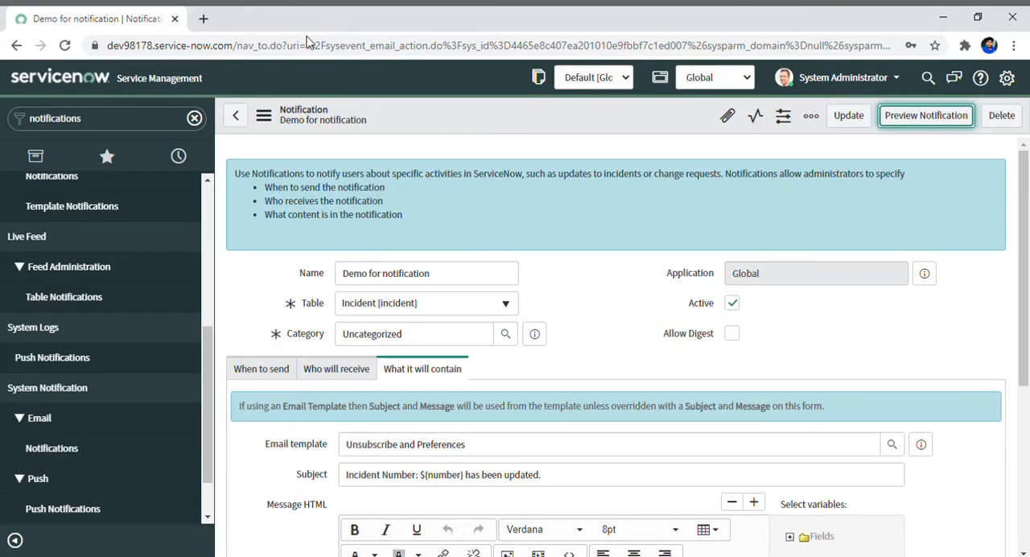
# Filter the navigator for "emails", open the Emails list under System Logs and refresh it.
pyautogui.click(102, 116)
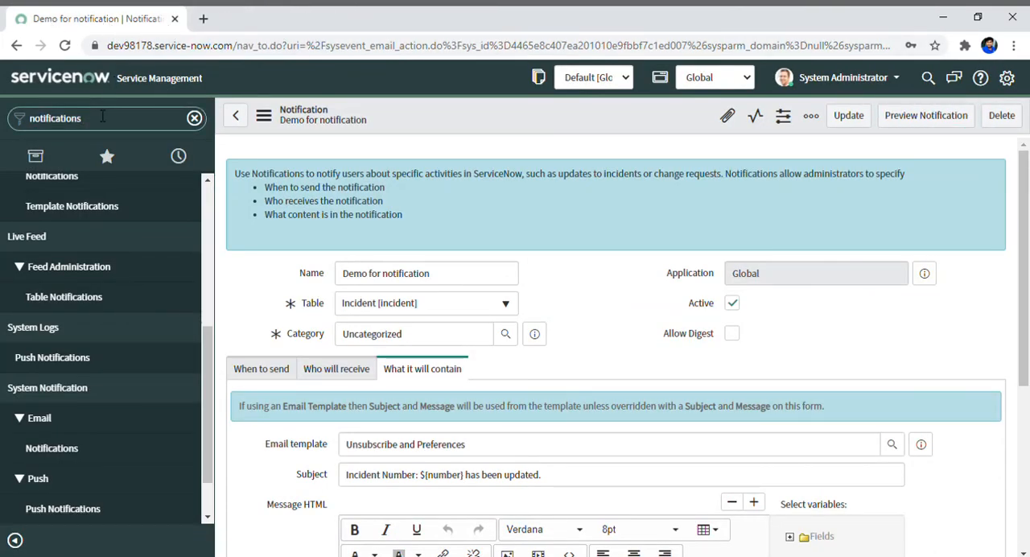
pyautogui.press('BackSpace')
pyautogui.press('BackSpace')
pyautogui.press('BackSpace')
pyautogui.press('BackSpace')
pyautogui.press('BackSpace')
pyautogui.press('BackSpace')
pyautogui.press('BackSpace')
pyautogui.press('BackSpace')
pyautogui.press('BackSpace')
pyautogui.press('BackSpace')
pyautogui.press('BackSpace')
pyautogui.press('BackSpace')
pyautogui.press('BackSpace')
pyautogui.write('e')
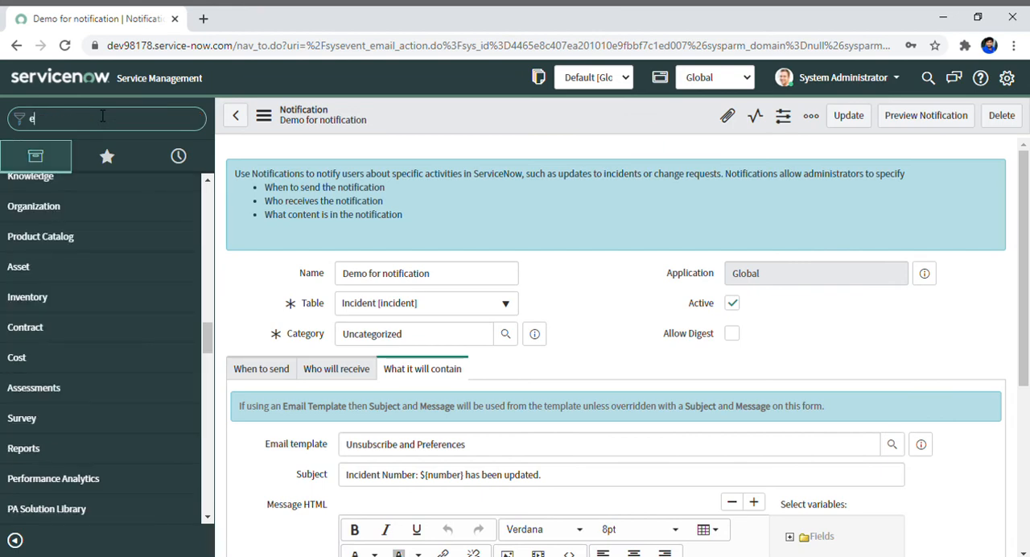
pyautogui.write('mialis')
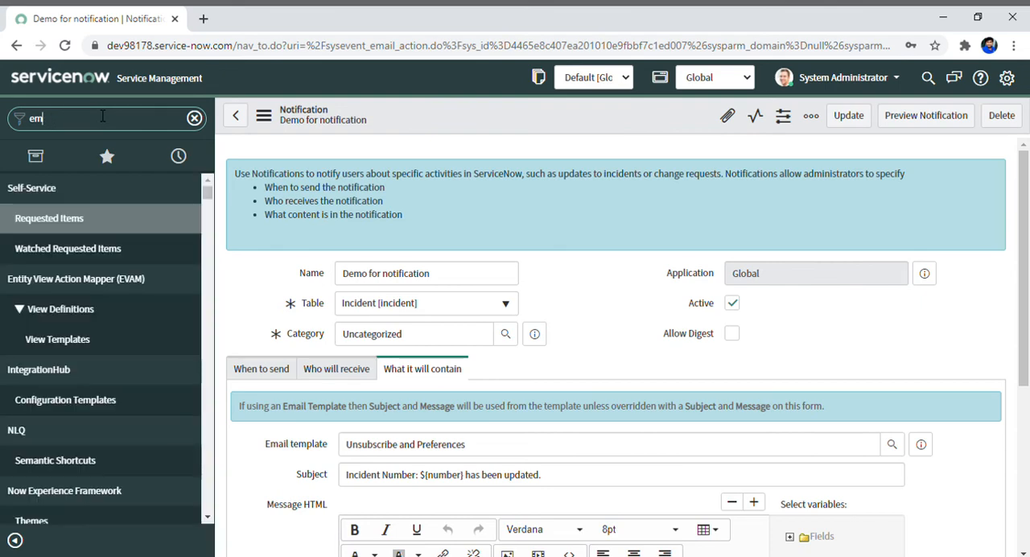
pyautogui.write('ails')
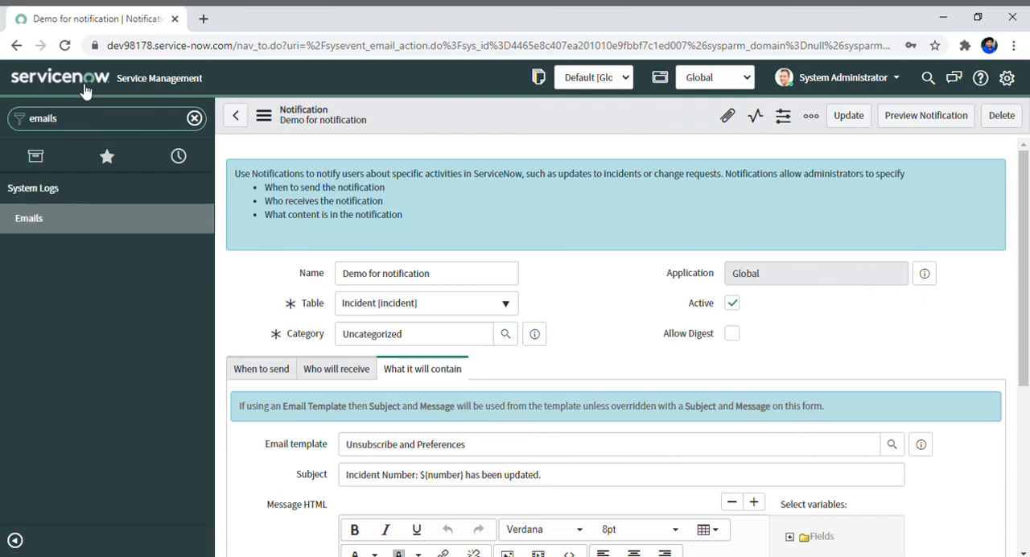
pyautogui.click(44, 218)
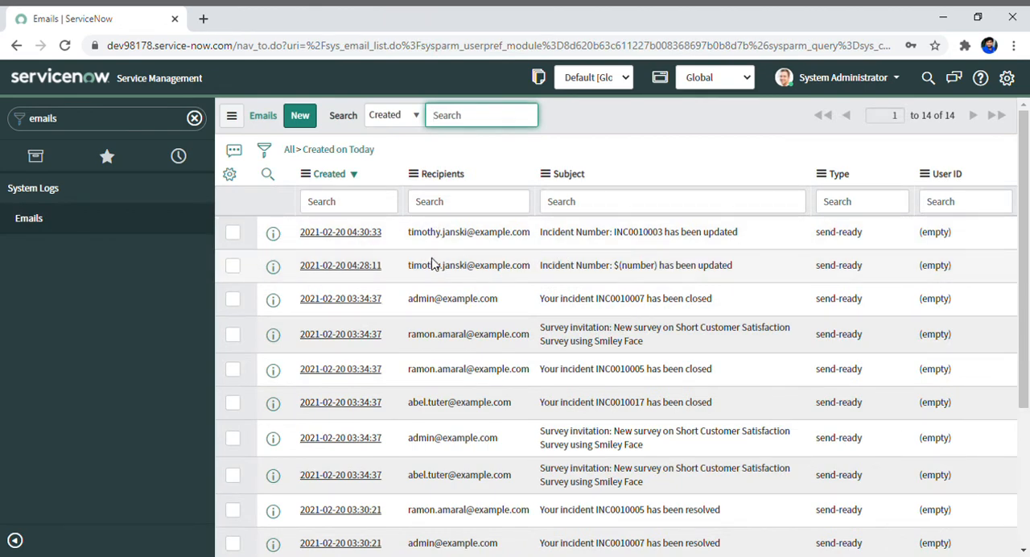
pyautogui.rightClick(630, 121)
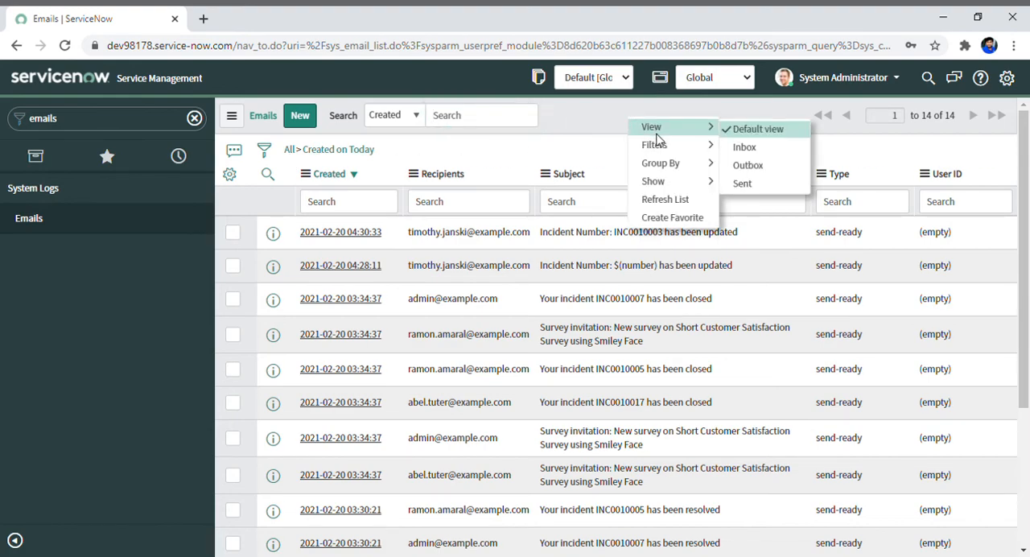
pyautogui.click(662, 199)
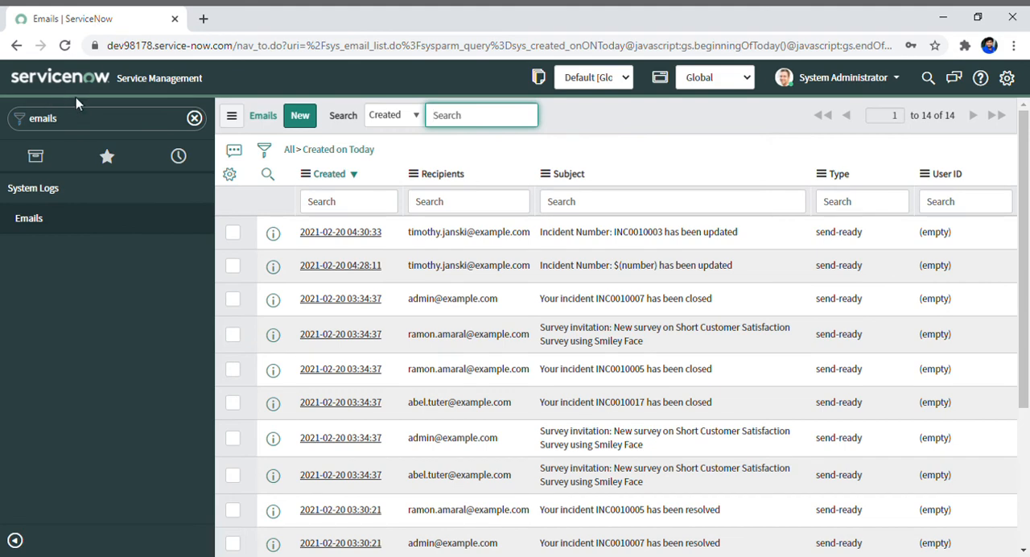
# Filter the navigator for "Incident", open the Open incidents list in a new browser tab and switch to that tab.
pyautogui.click(82, 119)
pyautogui.write('In')
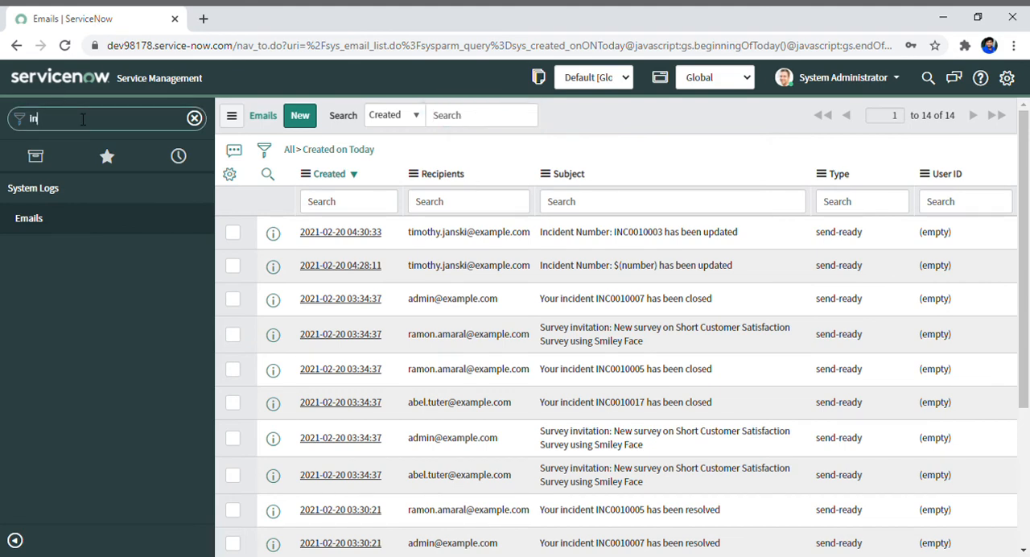
pyautogui.write('cident')
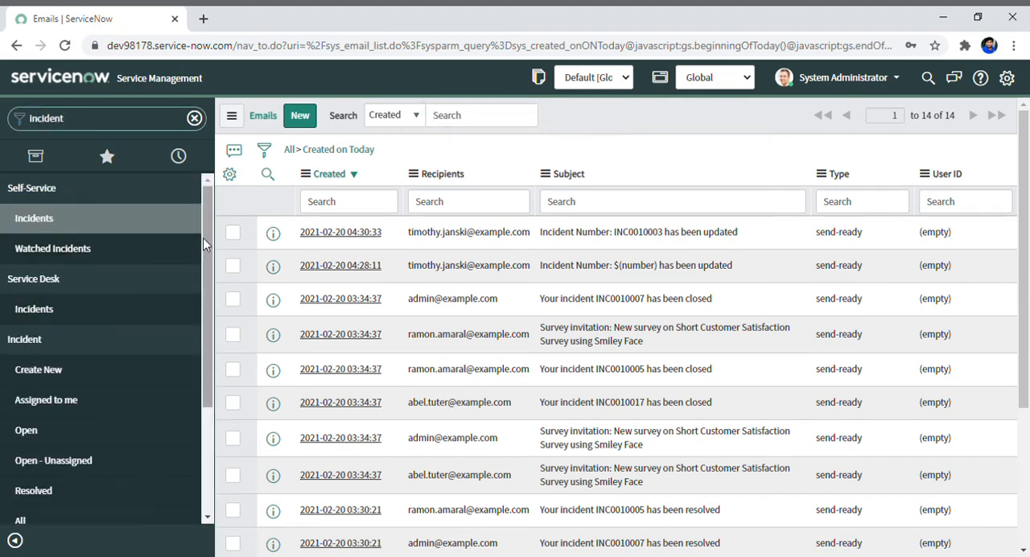
pyautogui.scroll(-1, 204, 244)
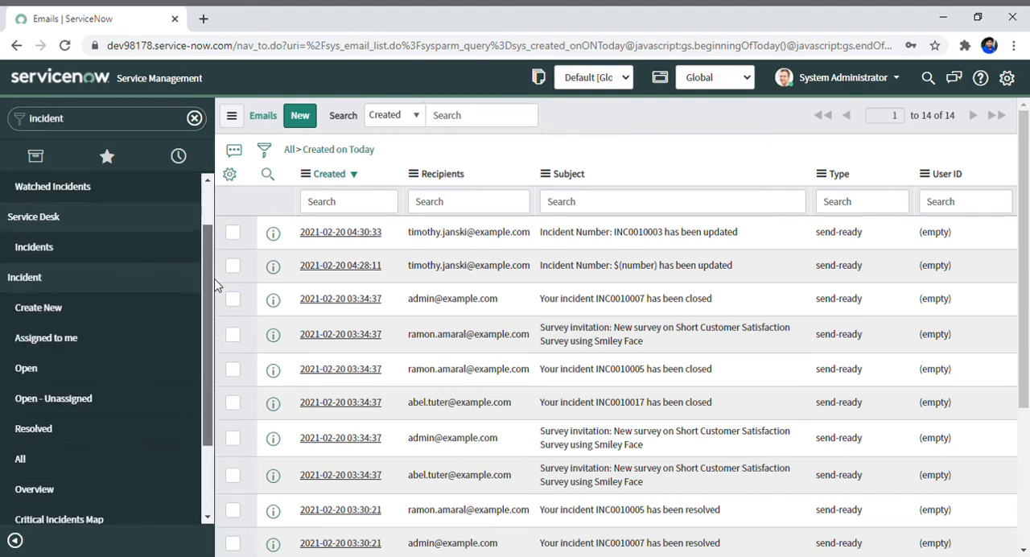
pyautogui.keyDown('ctrl'); pyautogui.click(53, 377); pyautogui.keyUp('ctrl')
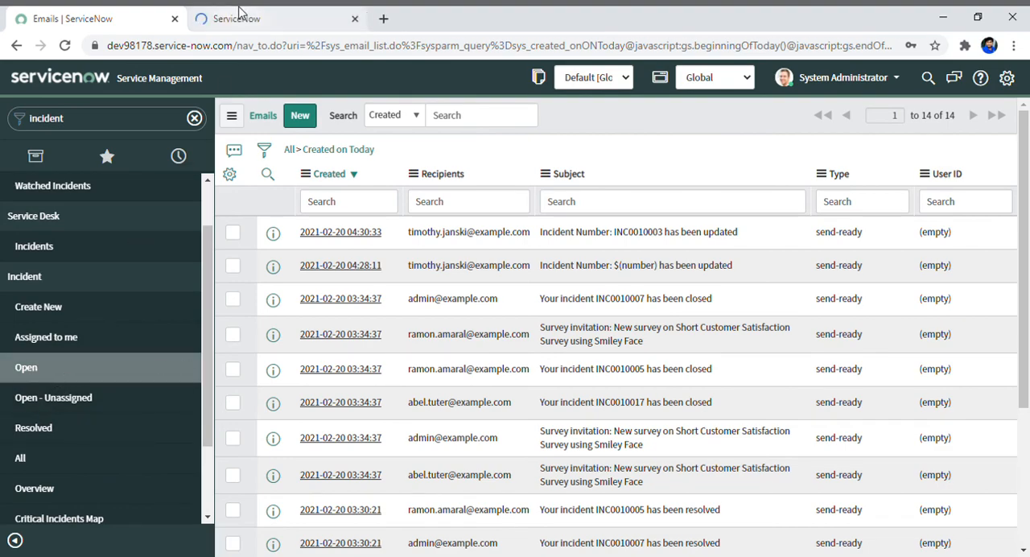
pyautogui.click(240, 12)
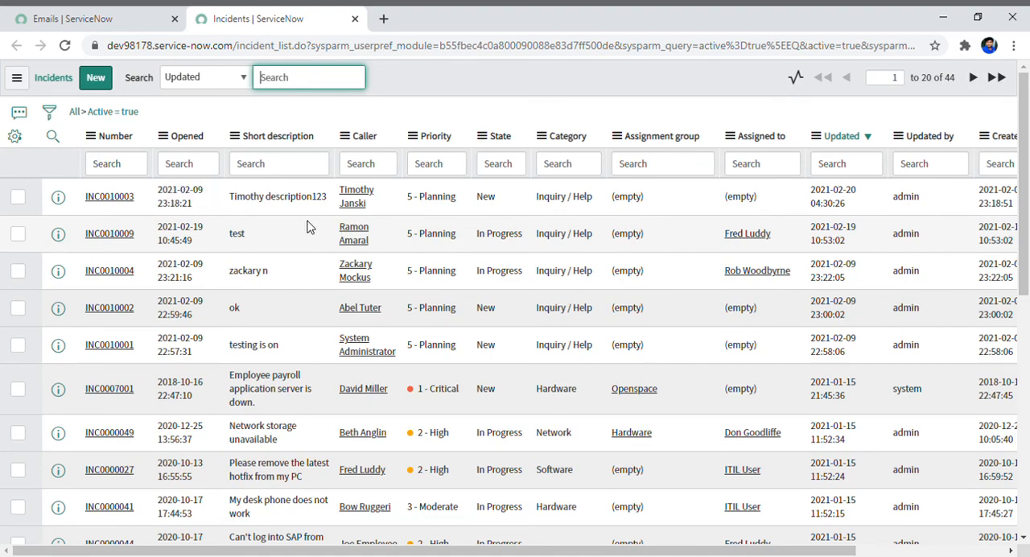
# Change the short description of incident INC0010009 to "test123" directly in the list and save the edit.
pyautogui.click(255, 238)
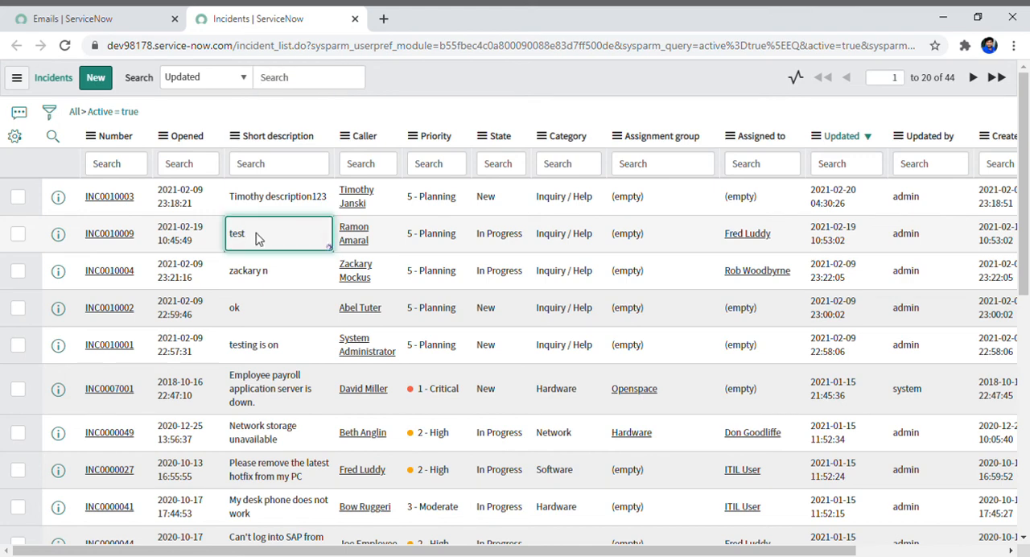
pyautogui.click(258, 238)
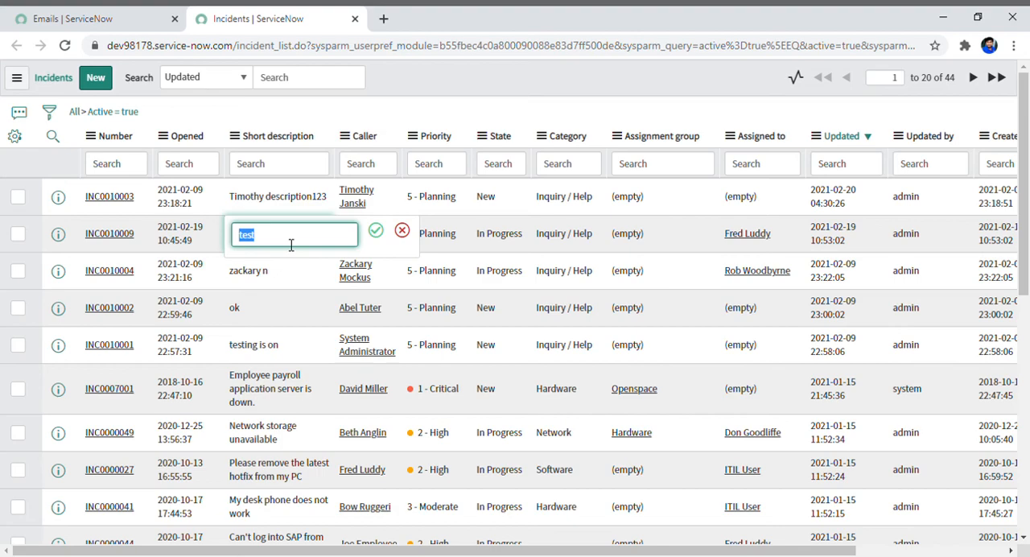
pyautogui.click(291, 244)
pyautogui.click(376, 232)
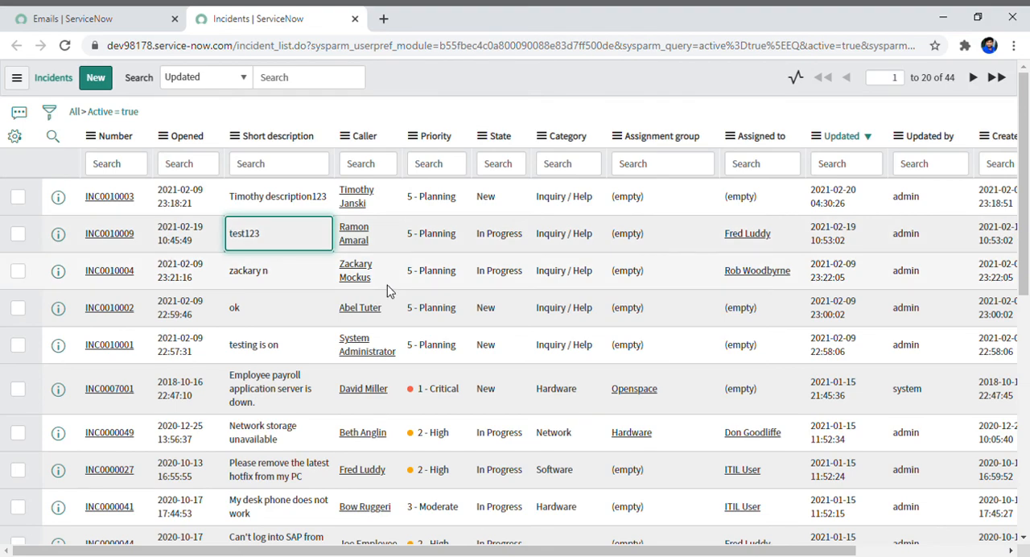
# Return to the Emails log tab and refresh the list to look for the notification sent for INC0010009.
pyautogui.click(95, 11)
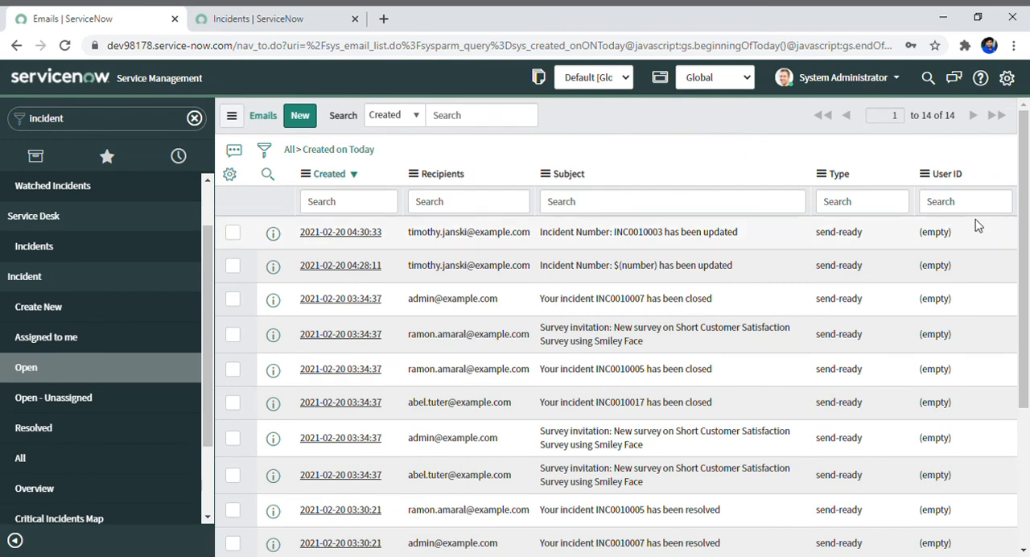
pyautogui.moveTo(1025, 224); pyautogui.dragTo(1028, 455)
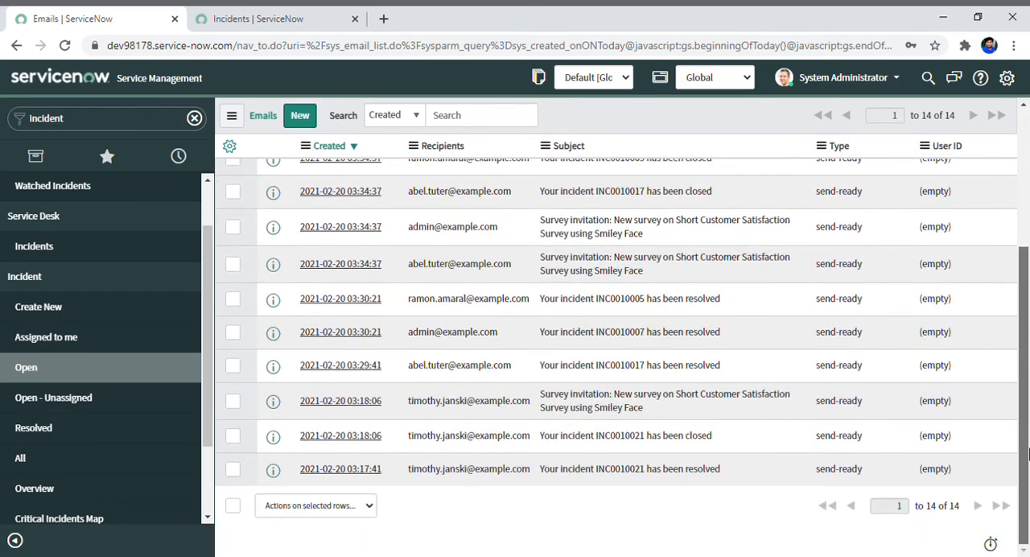
pyautogui.moveTo(1027, 385); pyautogui.dragTo(998, 100)
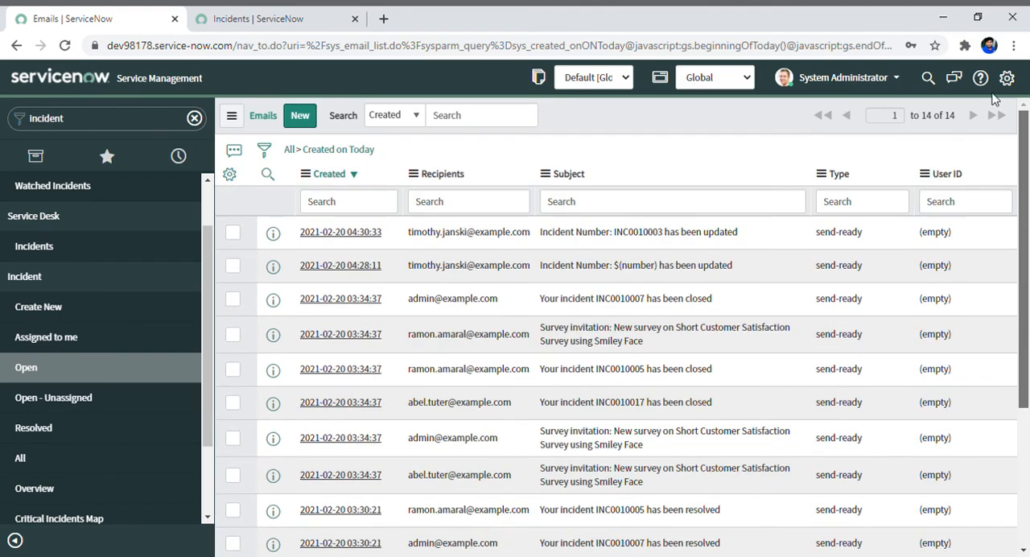
pyautogui.rightClick(593, 119)
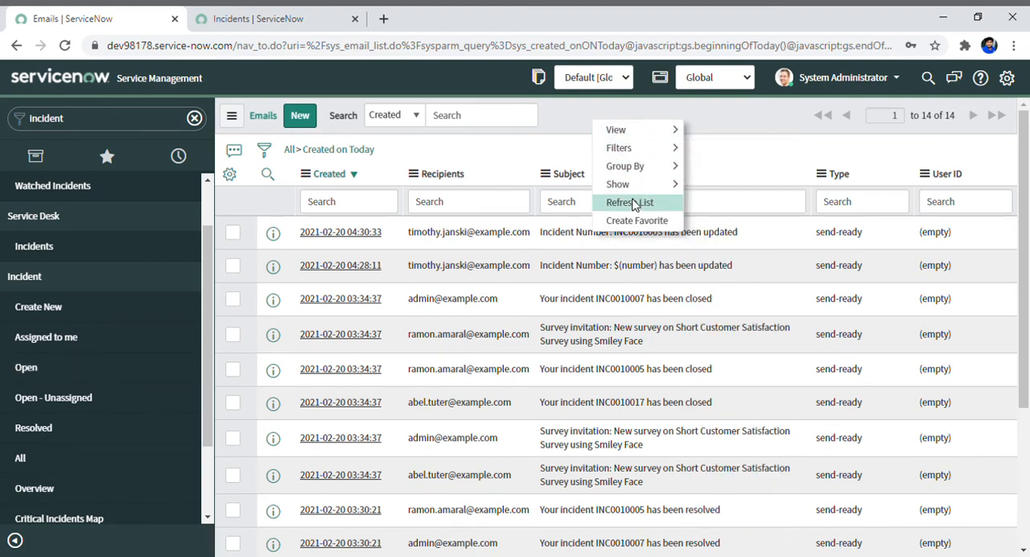
pyautogui.click(632, 205)
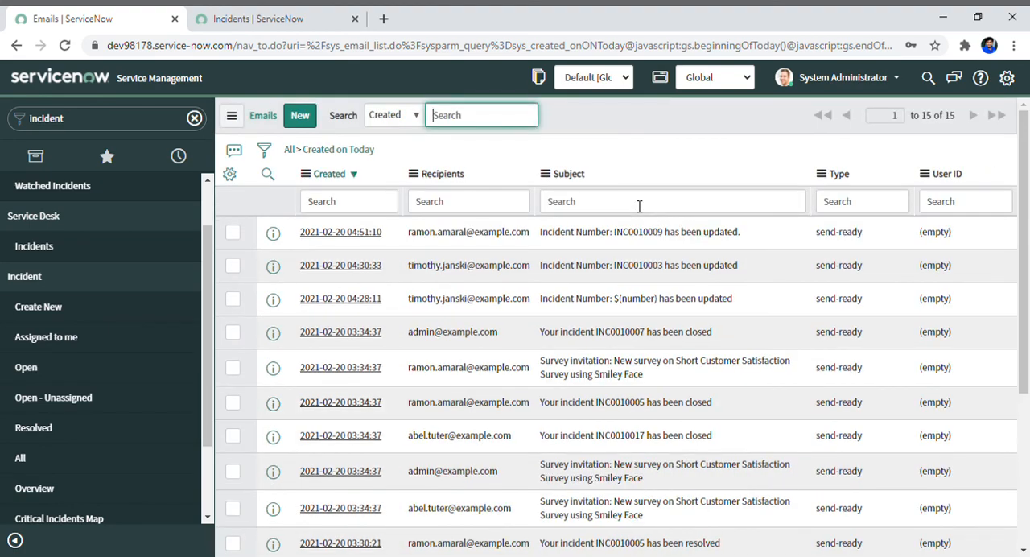
pyautogui.moveTo(1025, 186); pyautogui.dragTo(998, 107)
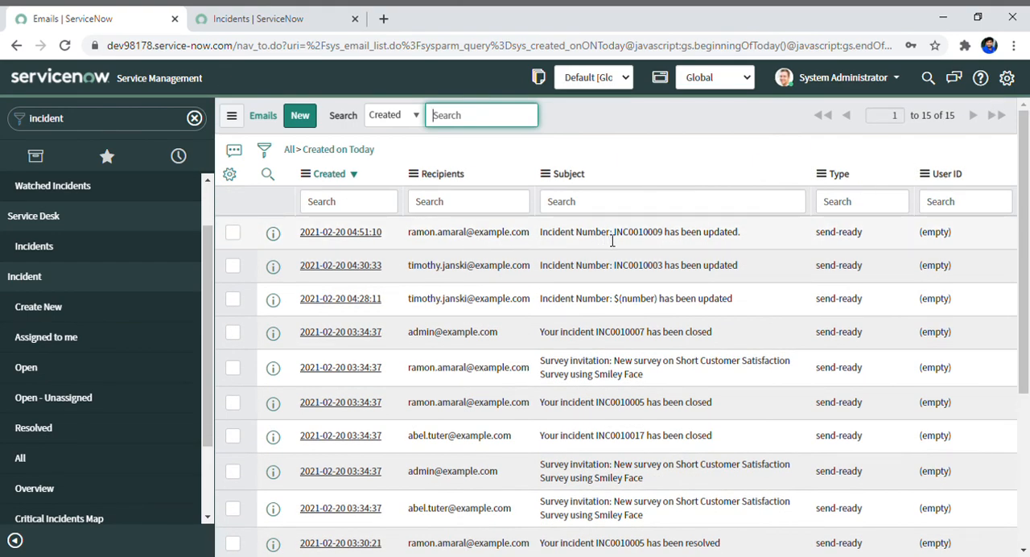
# Open the email record with the subject "Incident Number: INC0010009 has been updated." in a new browser tab and go to its related links.
pyautogui.keyDown('ctrl'); pyautogui.click(351, 236); pyautogui.keyUp('ctrl')
pyautogui.hotkey('ctrl', 'Tab')
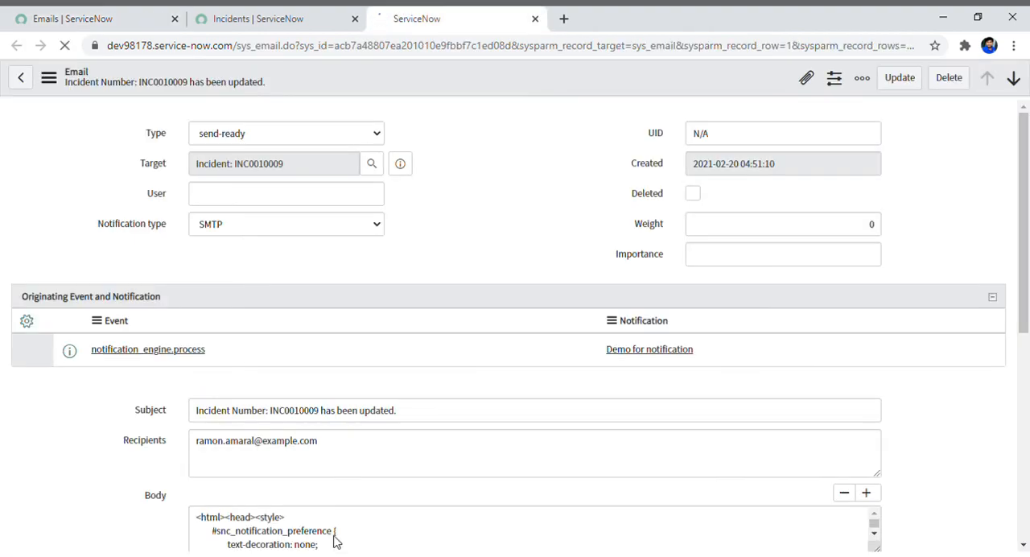
pyautogui.moveTo(1026, 234); pyautogui.dragTo(1027, 519)
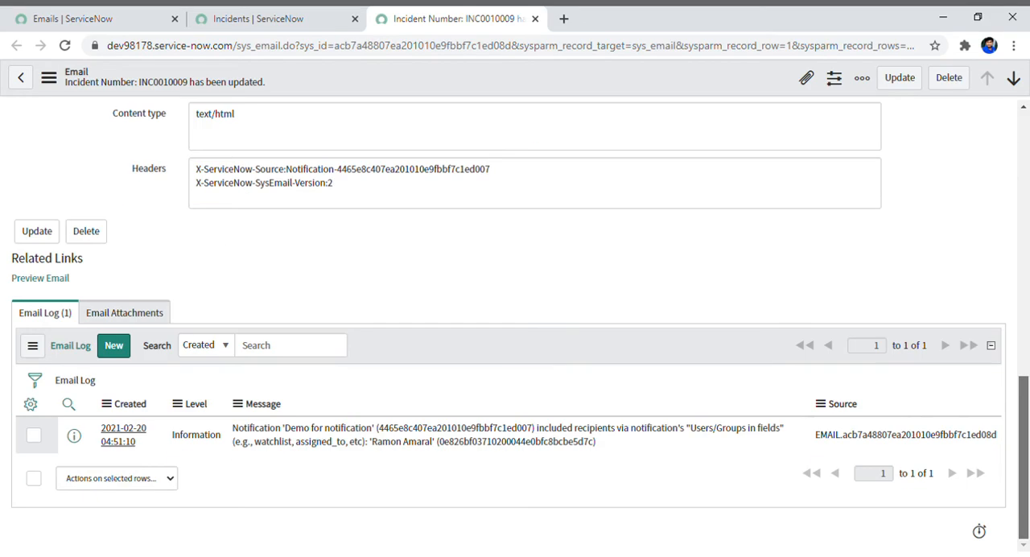
# Preview the logged email, check the incident number and the updater in its body, and close the preview.
pyautogui.click(44, 294)
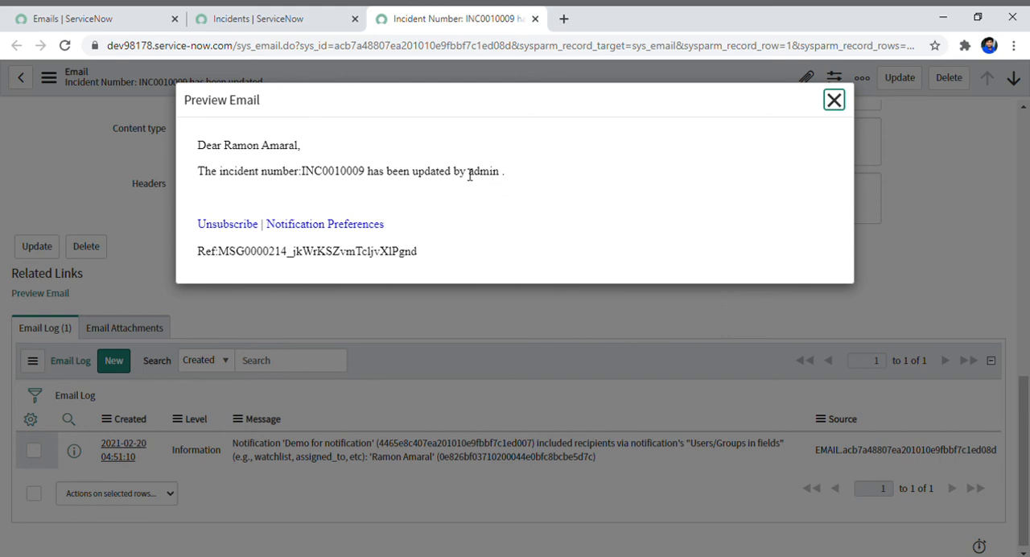
pyautogui.moveTo(469, 172); pyautogui.dragTo(508, 175)
pyautogui.click(530, 177)
pyautogui.moveTo(469, 174); pyautogui.dragTo(504, 173)
pyautogui.click(554, 184)
pyautogui.click(912, 193)
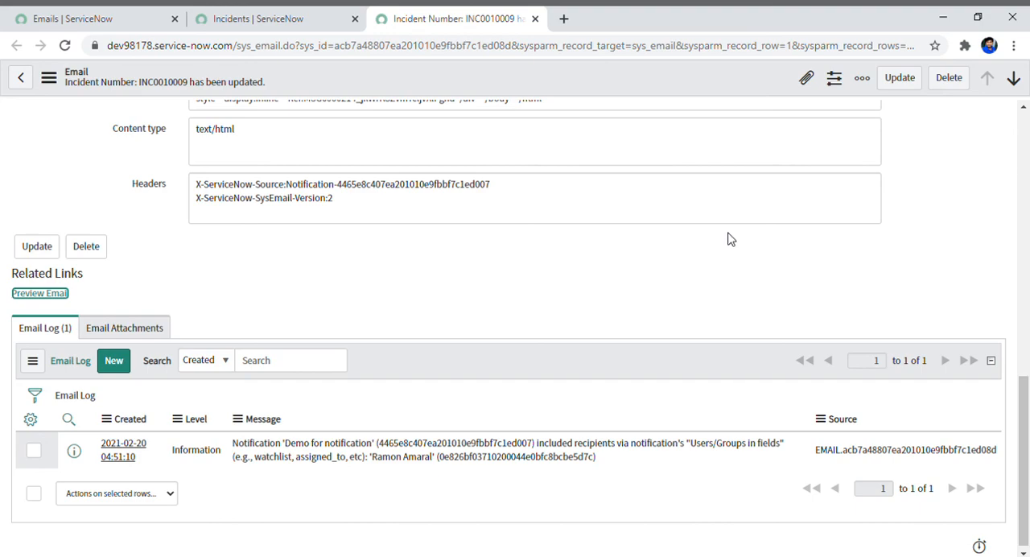
pyautogui.moveTo(1028, 402); pyautogui.dragTo(1027, 121)
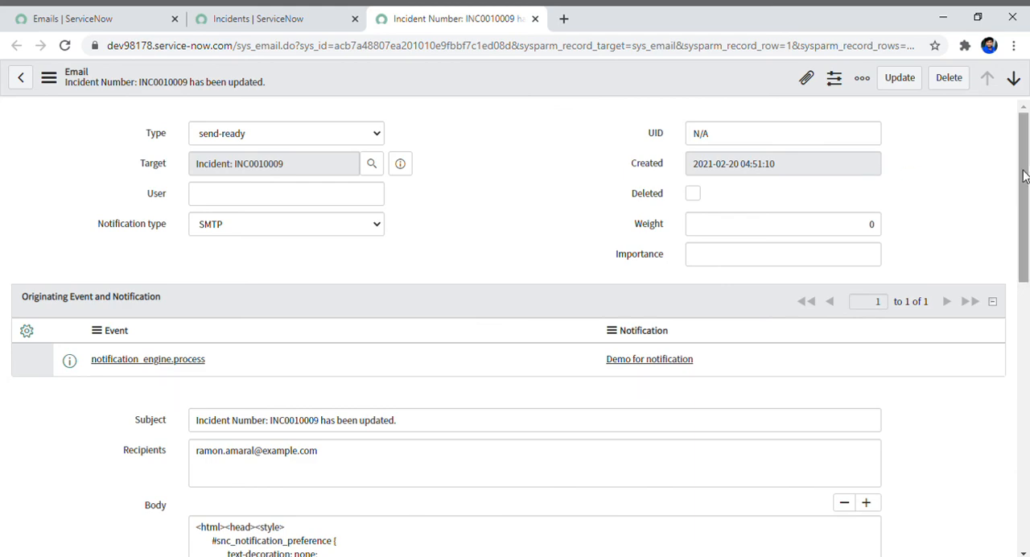
pyautogui.scroll(-1, 1029, 200)
pyautogui.scroll(1, 1028, 161)
pyautogui.moveTo(1028, 153)
pyautogui.mouseDown()
pyautogui.moveTo(1022, 322)
pyautogui.moveTo(1024, 153)
pyautogui.mouseUp()
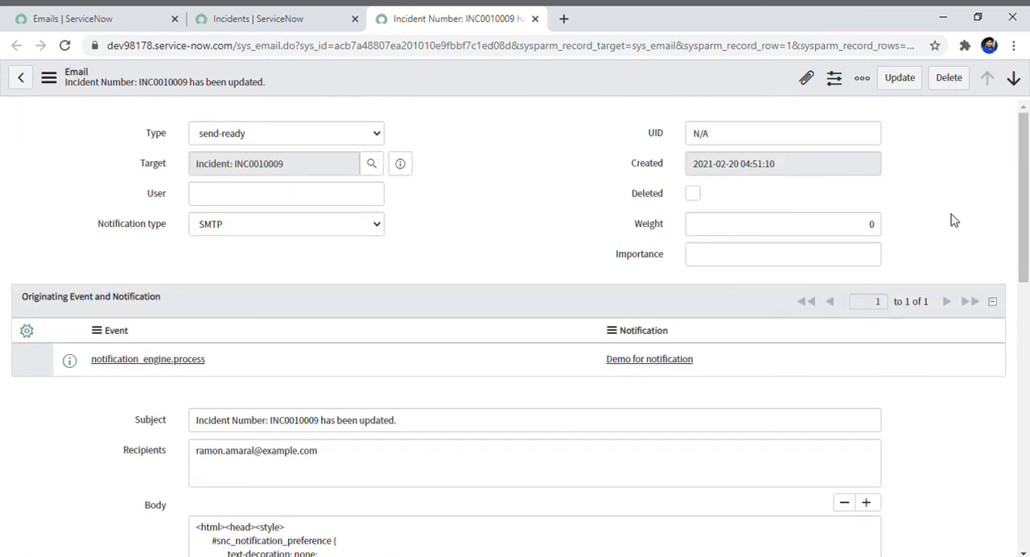